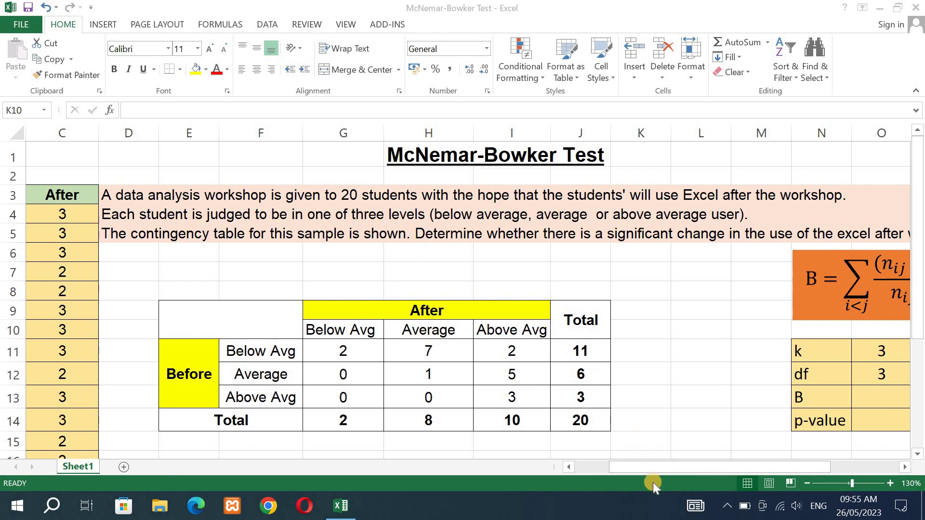
- Clear cell G11 and begin a COUNTIFS formula there with Before range B4:B23 and criterion 1
{"action": "left_click_drag", "start_coordinate": [646, 465], "coordinate": [584, 470]}
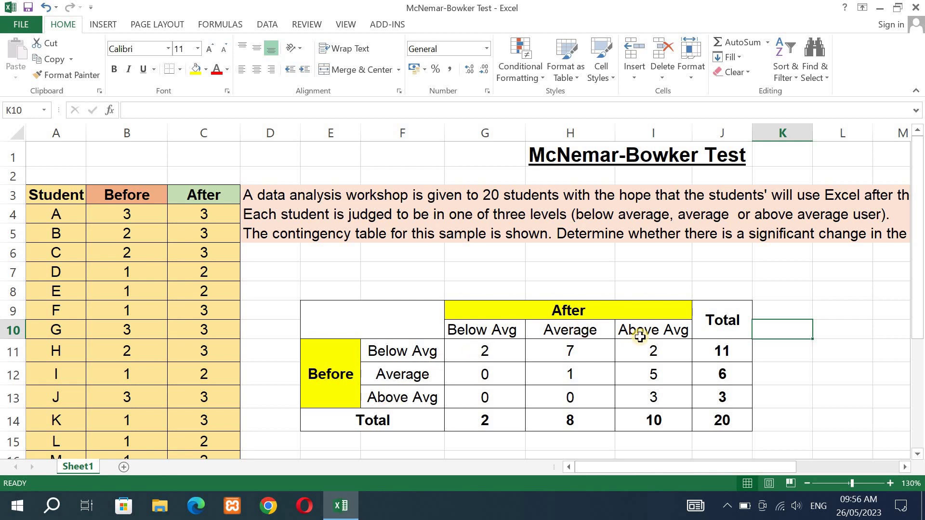
{"action": "left_click", "coordinate": [488, 350]}
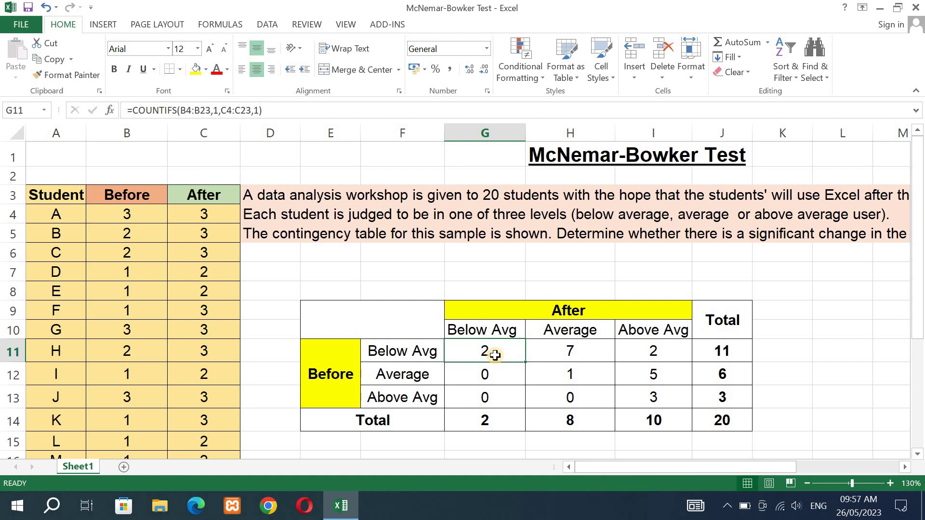
{"action": "key", "text": "Delete"}
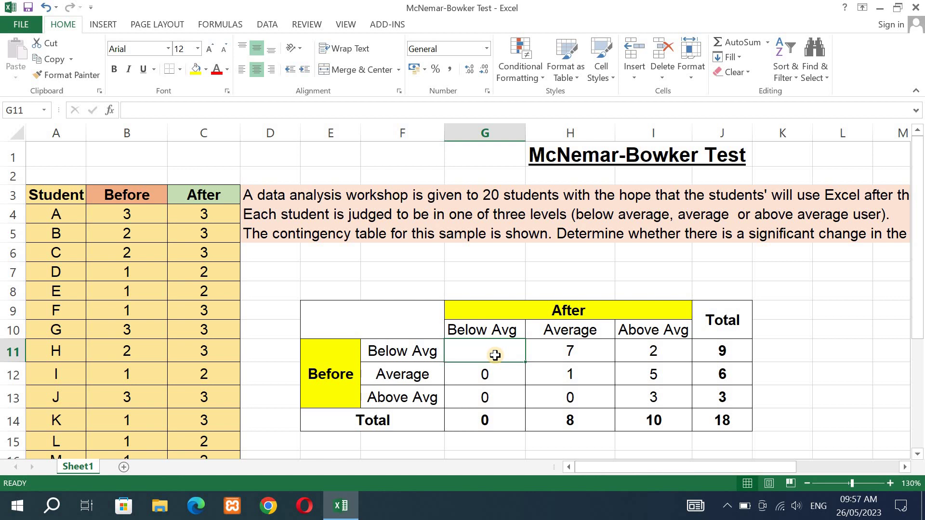
{"action": "type", "text": "="}
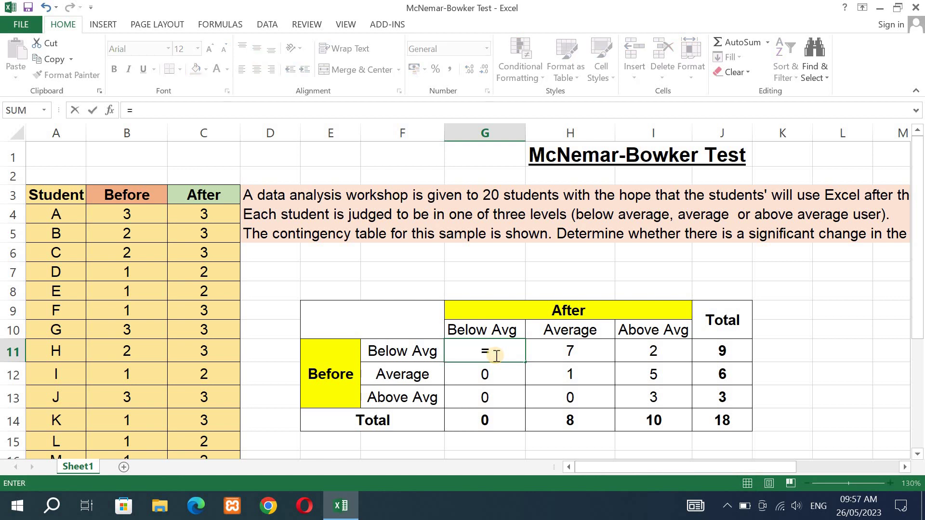
{"action": "type", "text": "coun"}
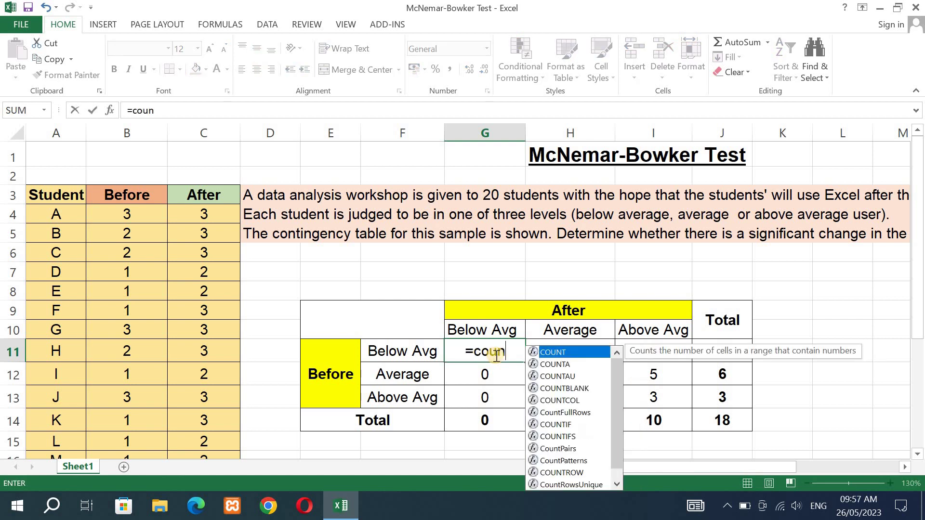
{"action": "double_click", "coordinate": [559, 437]}
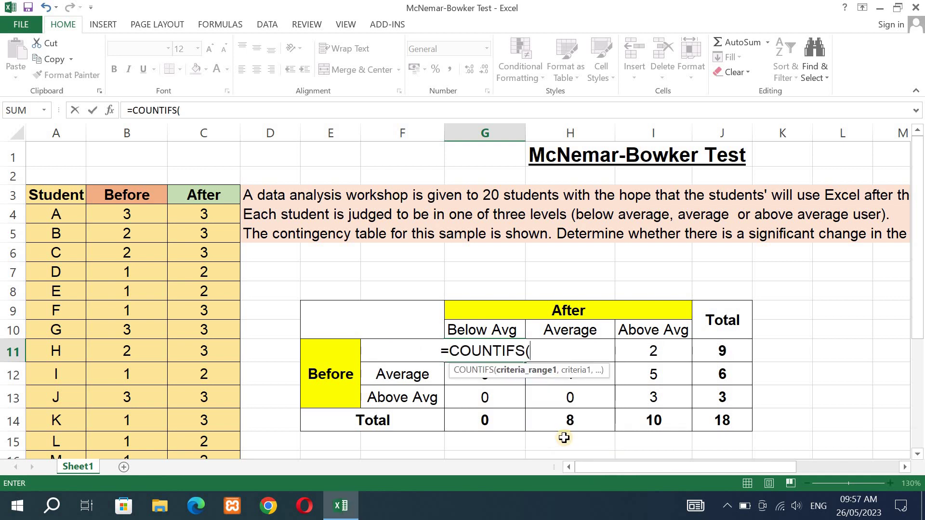
{"action": "left_click", "coordinate": [126, 218]}
{"action": "left_click_drag", "start_coordinate": [126, 218], "coordinate": [130, 415]}
{"action": "left_click_drag", "start_coordinate": [918, 383], "coordinate": [917, 203]}
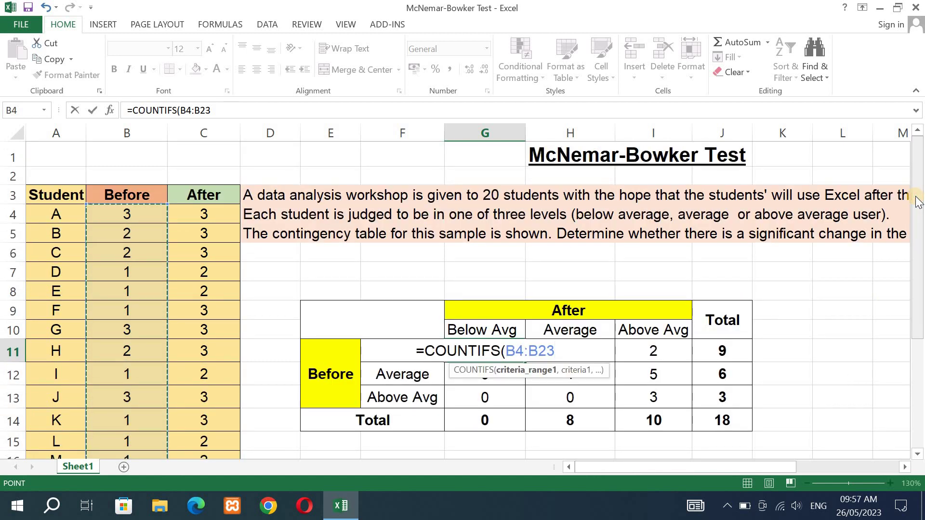
{"action": "type", "text": ","}
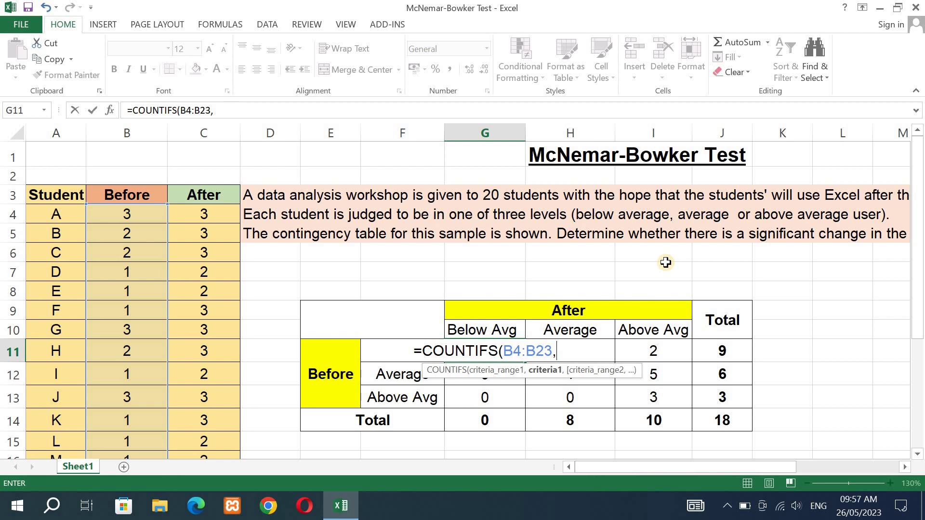
{"action": "type", "text": "1"}
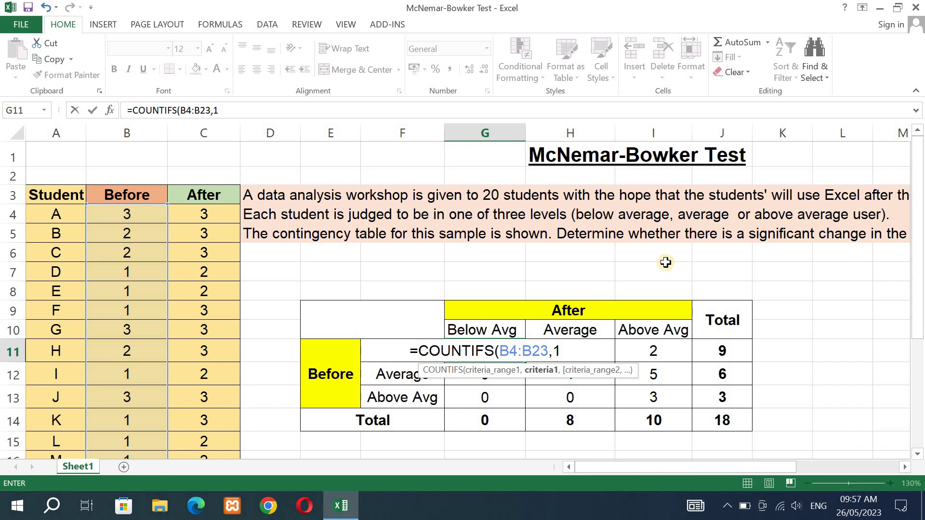
- Add After range C4:C23 with criterion 1 to complete G11 as =COUNTIFS(B4:B23,1,C4:C23,1)
{"action": "type", "text": ","}
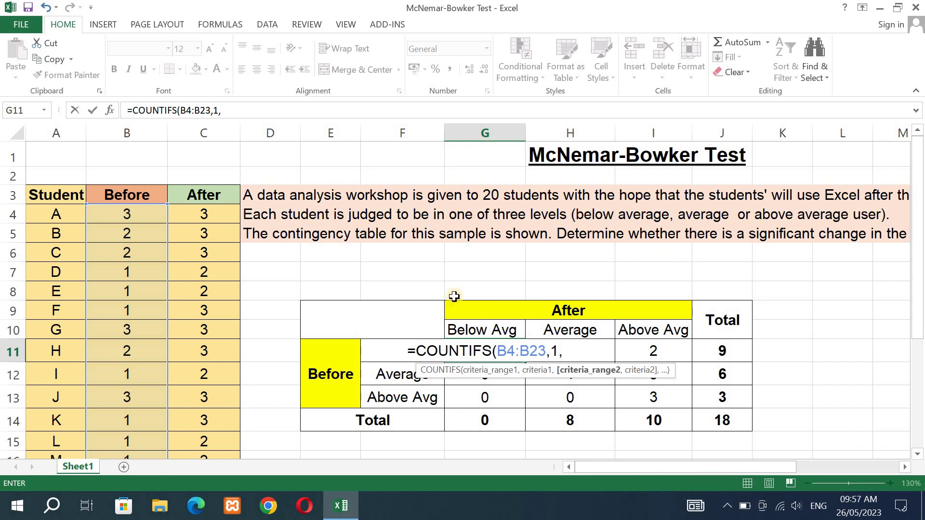
{"action": "left_click", "coordinate": [201, 216]}
{"action": "left_click_drag", "start_coordinate": [202, 213], "coordinate": [203, 420]}
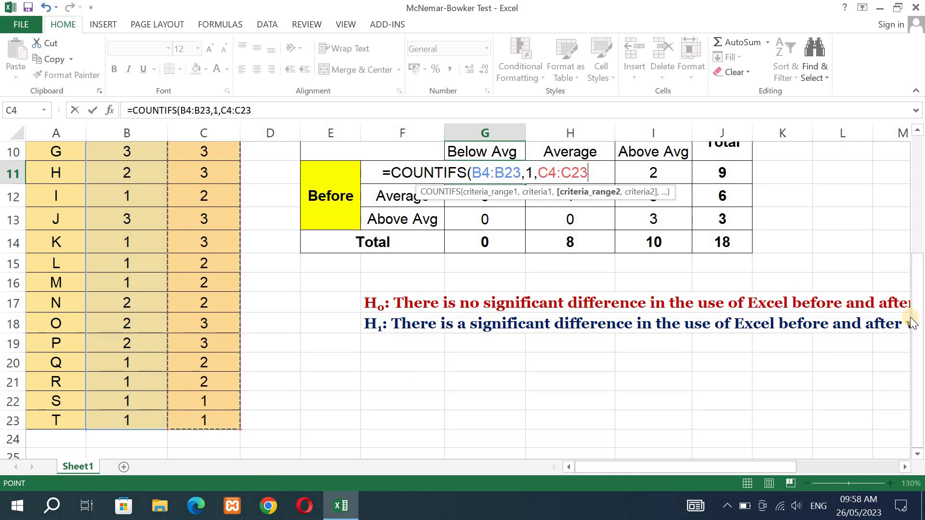
{"action": "type", "text": ",1"}
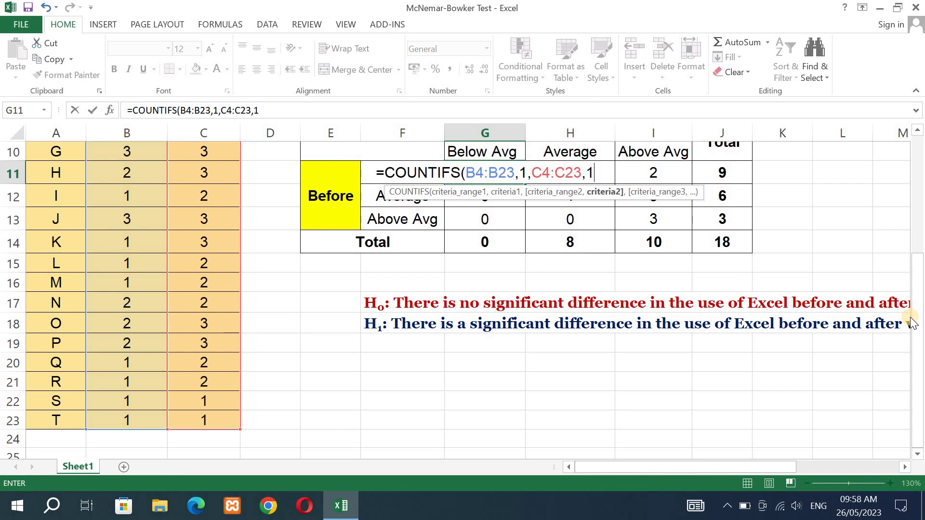
{"action": "type", "text": ")"}
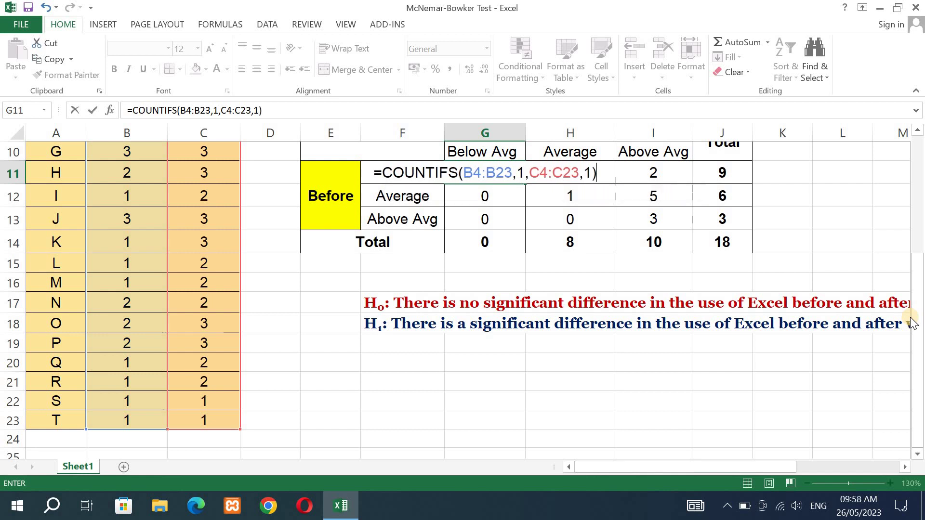
{"action": "key", "text": "ctrl+Return"}
{"action": "key", "text": "Return"}
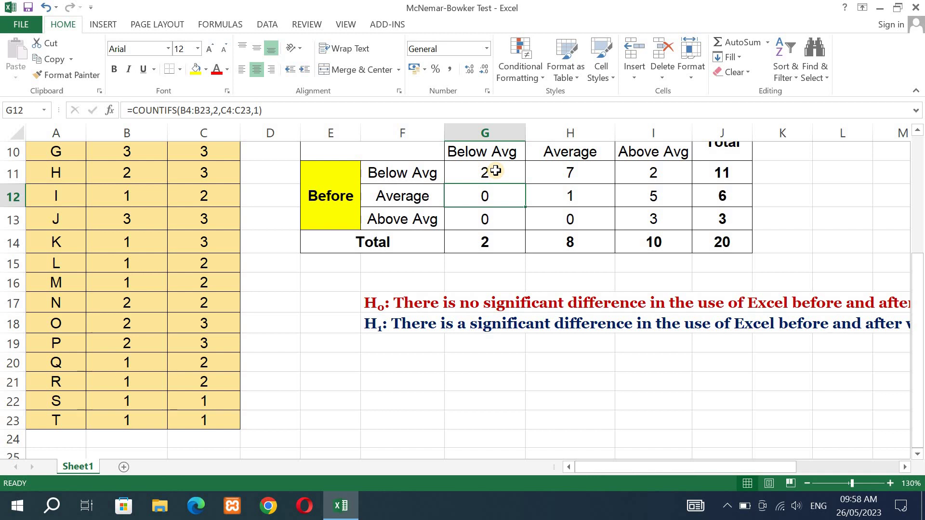
- Check how the COUNTIFS criteria differ between contingency table cells H11, I11 and G13
{"action": "left_click", "coordinate": [568, 174]}
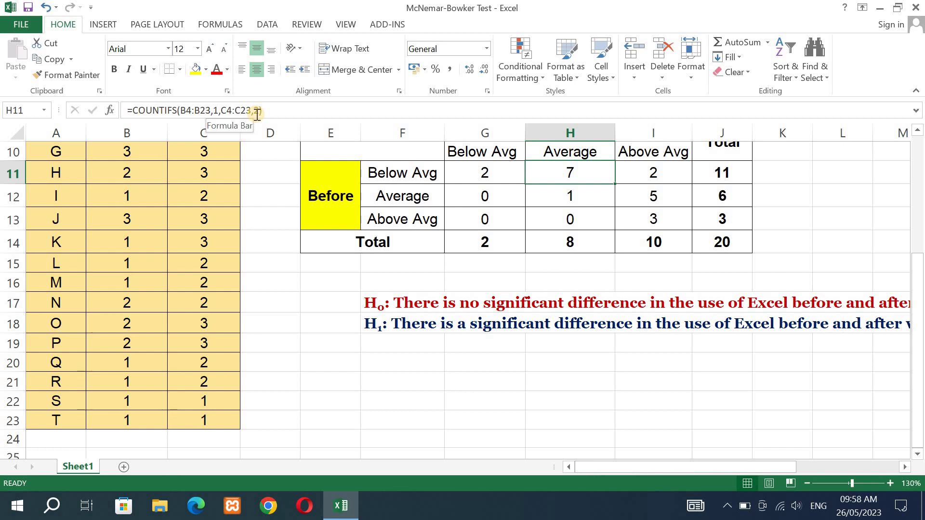
{"action": "left_click", "coordinate": [652, 176]}
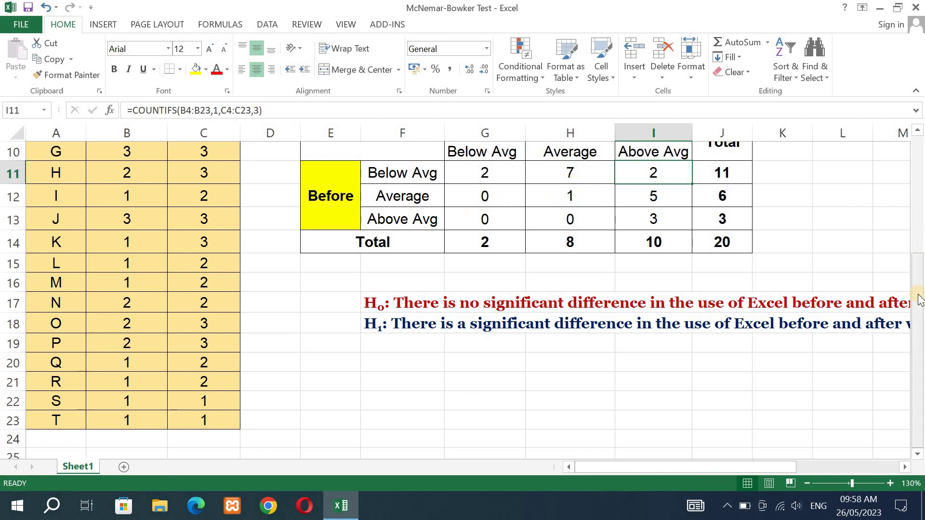
{"action": "left_click_drag", "start_coordinate": [918, 291], "coordinate": [918, 265]}
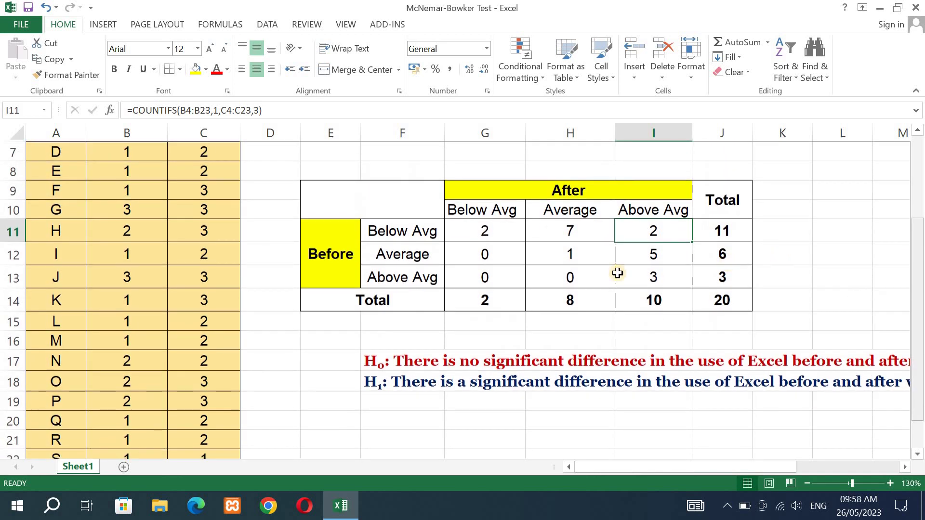
{"action": "left_click", "coordinate": [507, 277]}
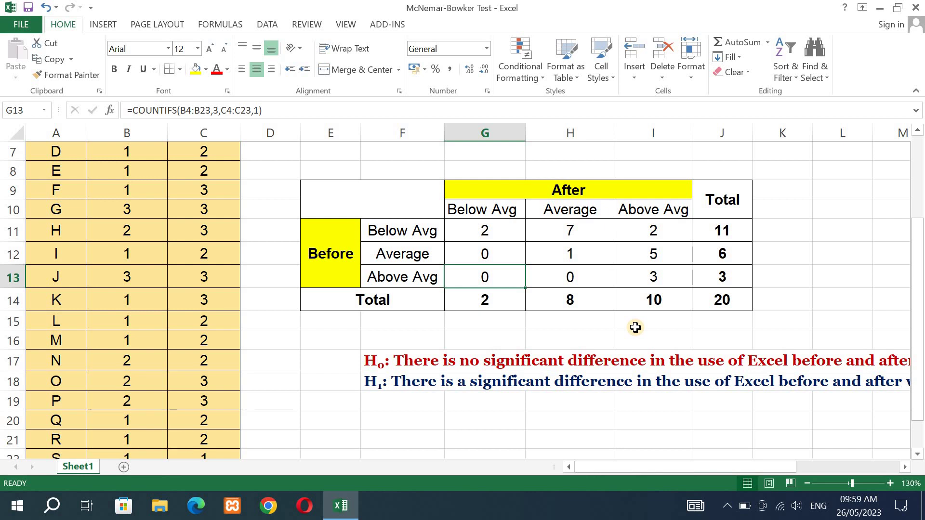
- Examine the hypotheses and the B statistic formula, matching its i, j indices to each cell of the contingency table G11:I13 row by row
{"action": "left_click_drag", "start_coordinate": [642, 467], "coordinate": [677, 467]}
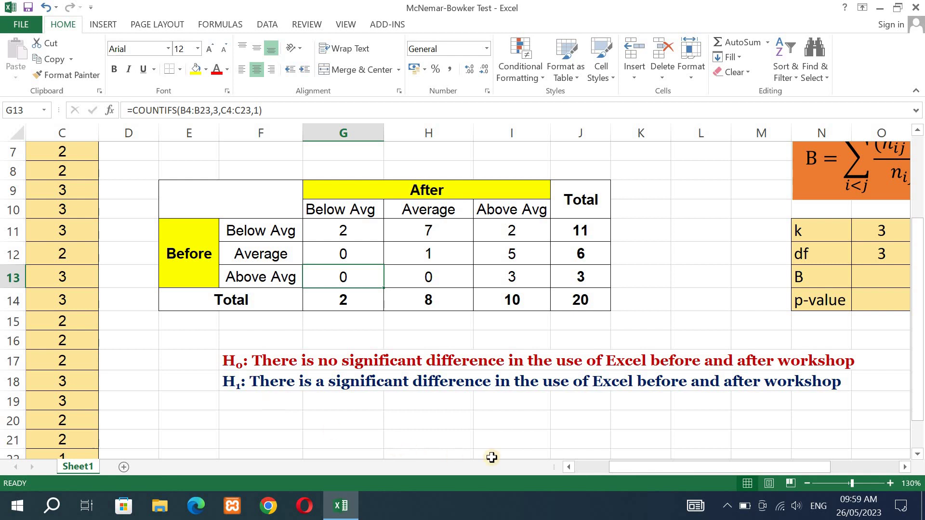
{"action": "left_click_drag", "start_coordinate": [644, 465], "coordinate": [700, 466]}
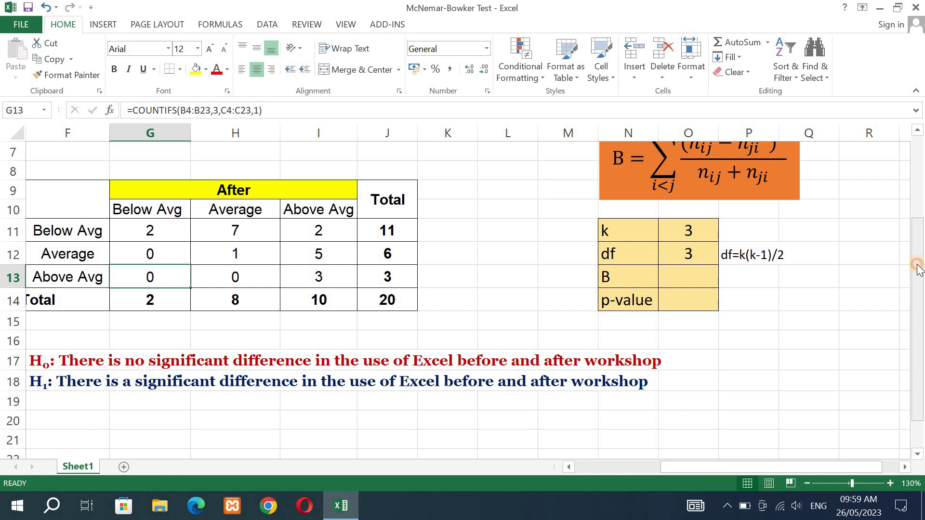
{"action": "left_click_drag", "start_coordinate": [919, 268], "coordinate": [918, 206]}
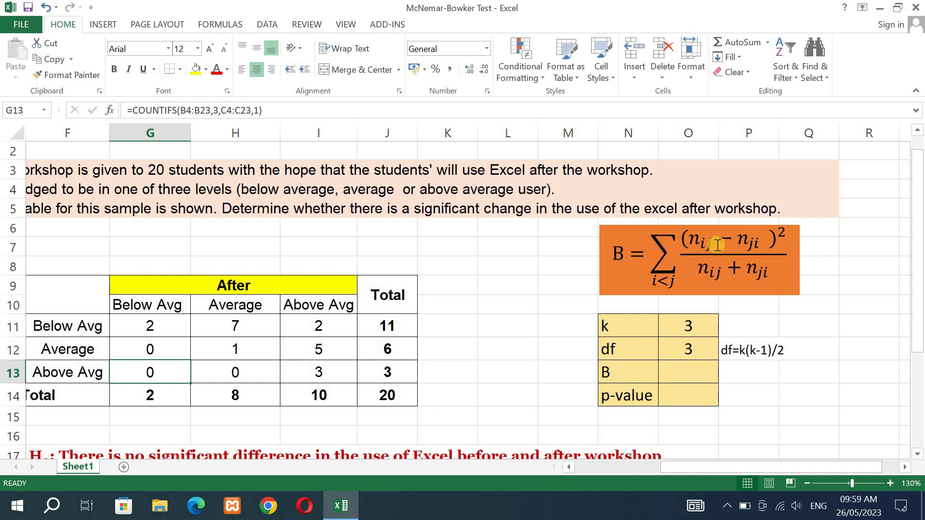
{"action": "left_click", "coordinate": [150, 326]}
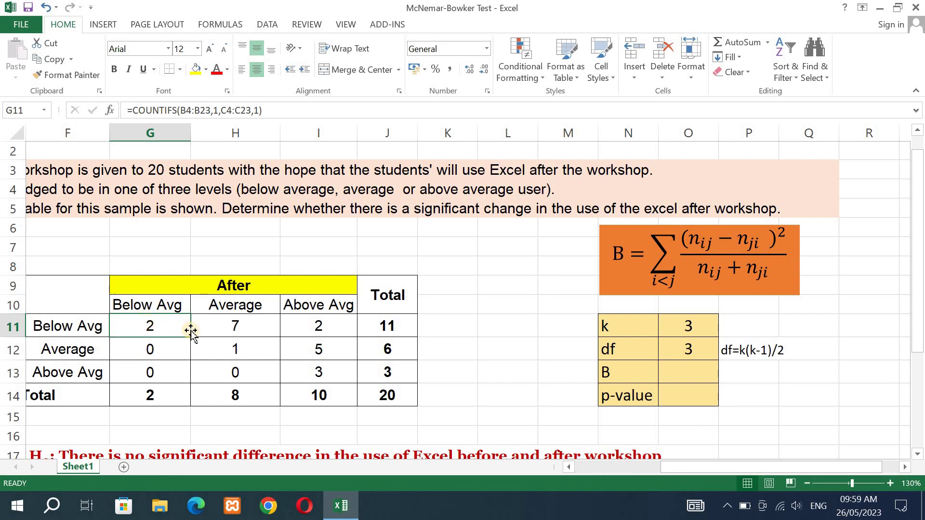
{"action": "left_click", "coordinate": [238, 330]}
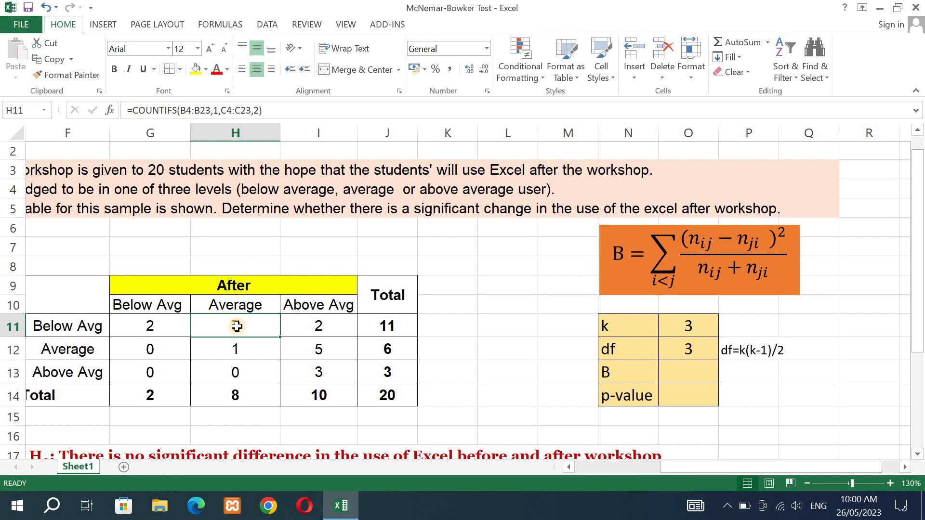
{"action": "left_click", "coordinate": [159, 326]}
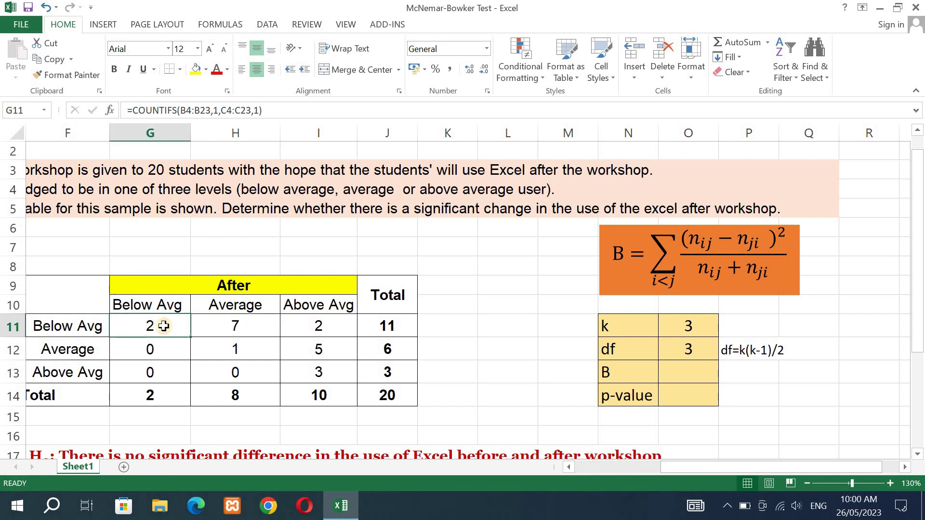
{"action": "left_click", "coordinate": [227, 327]}
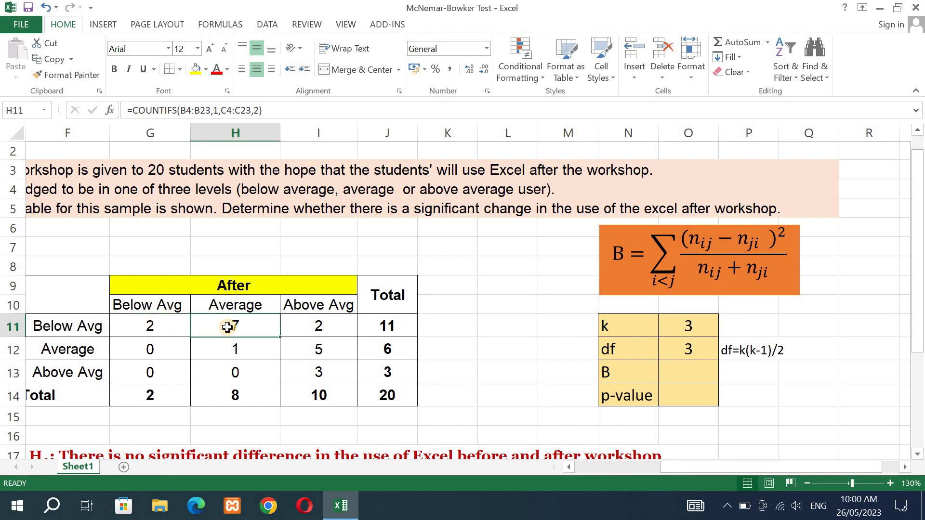
{"action": "left_click", "coordinate": [321, 328]}
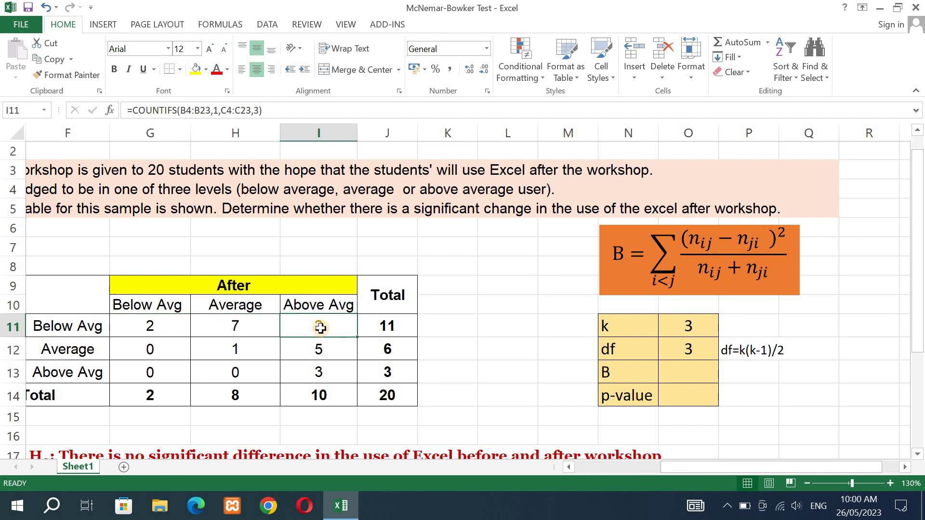
{"action": "left_click", "coordinate": [141, 348]}
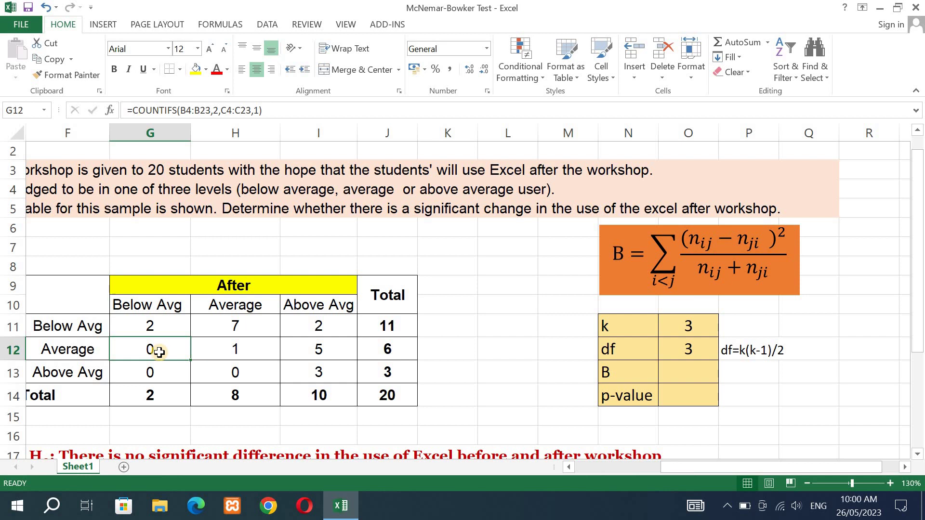
{"action": "left_click", "coordinate": [225, 351]}
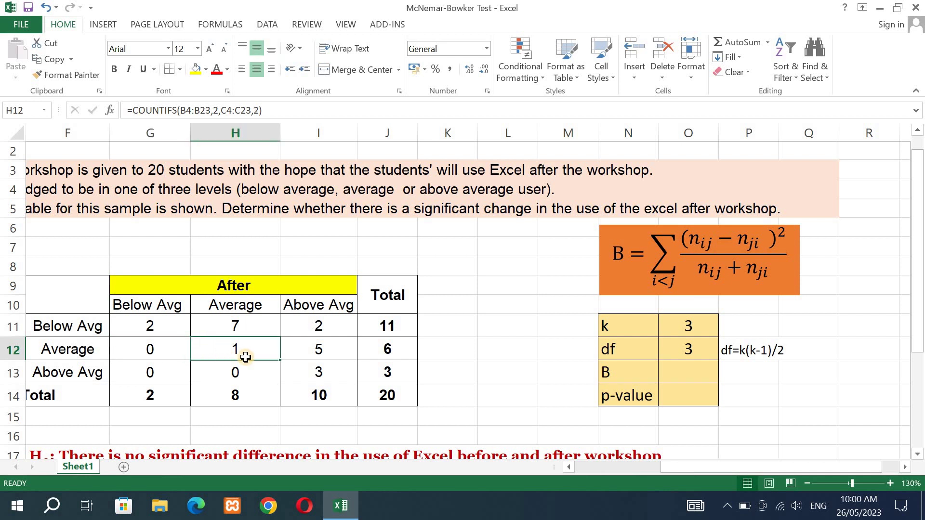
{"action": "left_click", "coordinate": [323, 353]}
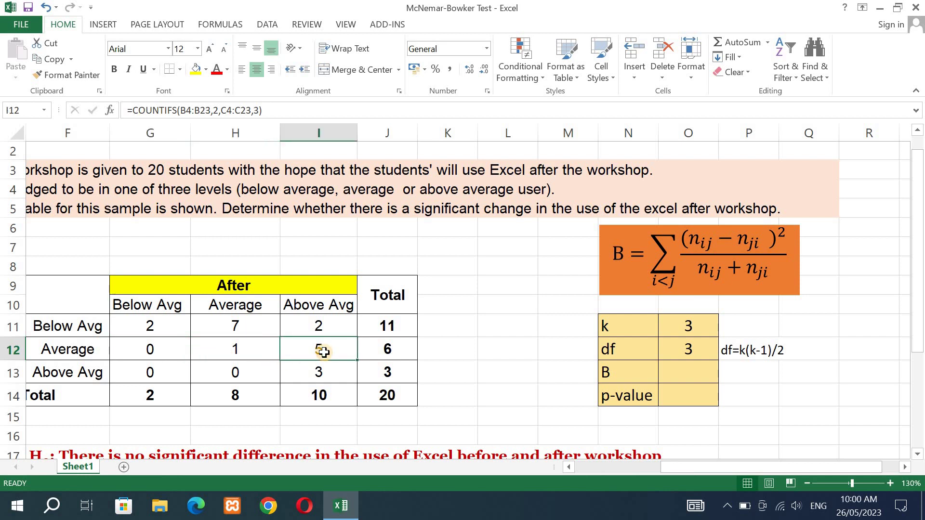
{"action": "left_click", "coordinate": [153, 372]}
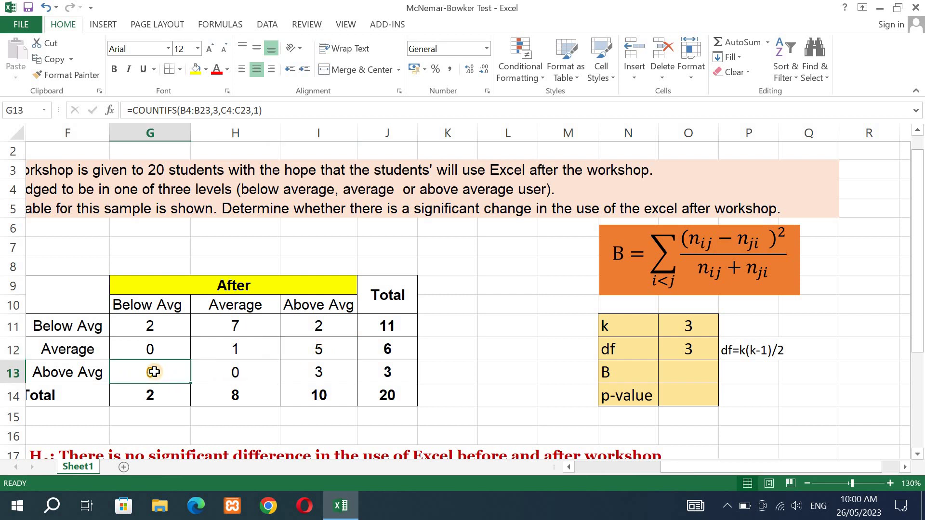
{"action": "left_click", "coordinate": [221, 373]}
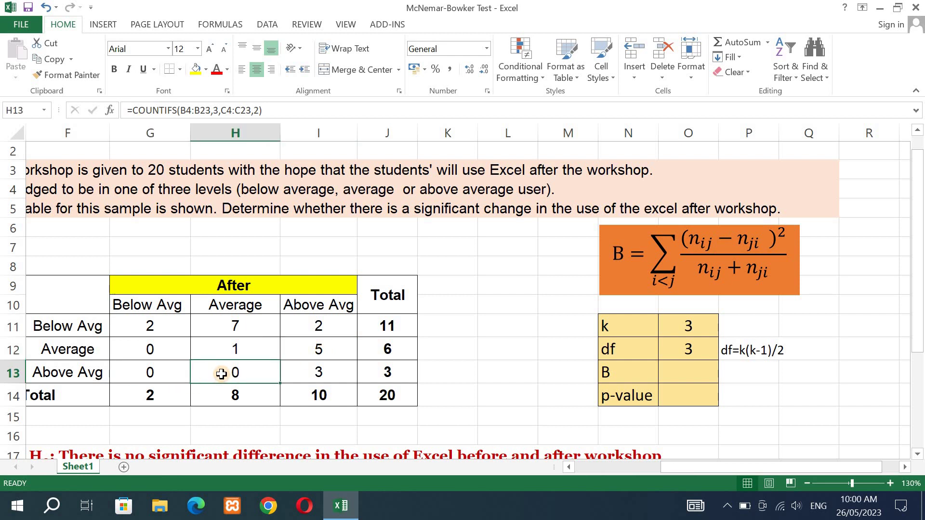
{"action": "left_click", "coordinate": [313, 379]}
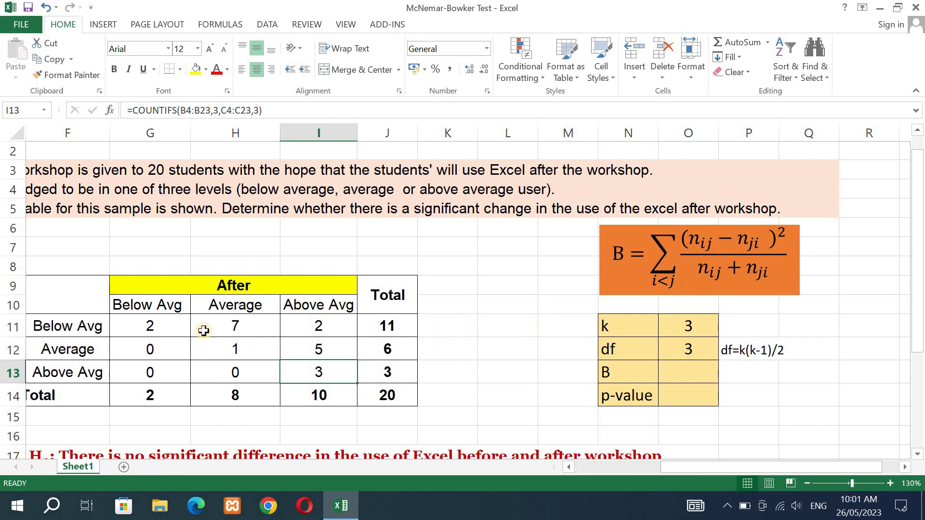
- Fill the first diagonal cell of the contingency table, G11, with standard red
{"action": "left_click", "coordinate": [148, 326]}
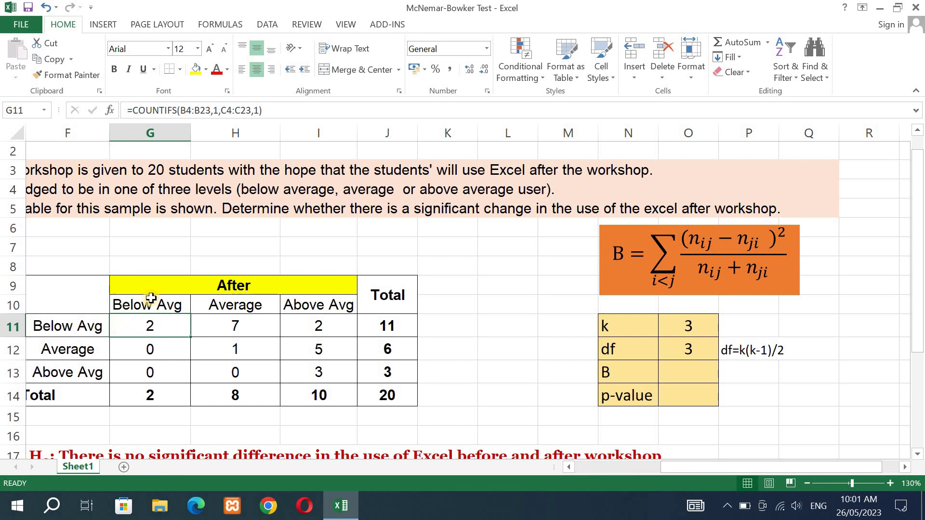
{"action": "left_click", "coordinate": [206, 69]}
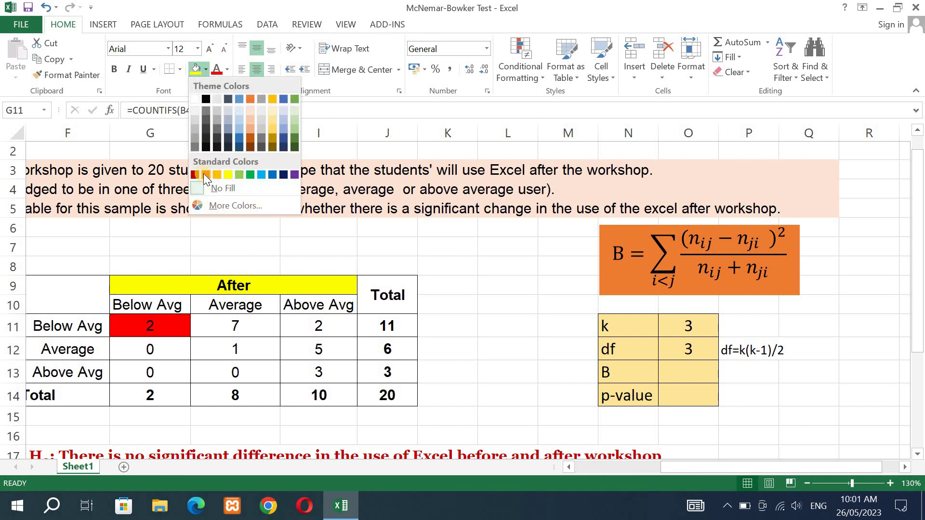
{"action": "left_click", "coordinate": [204, 175]}
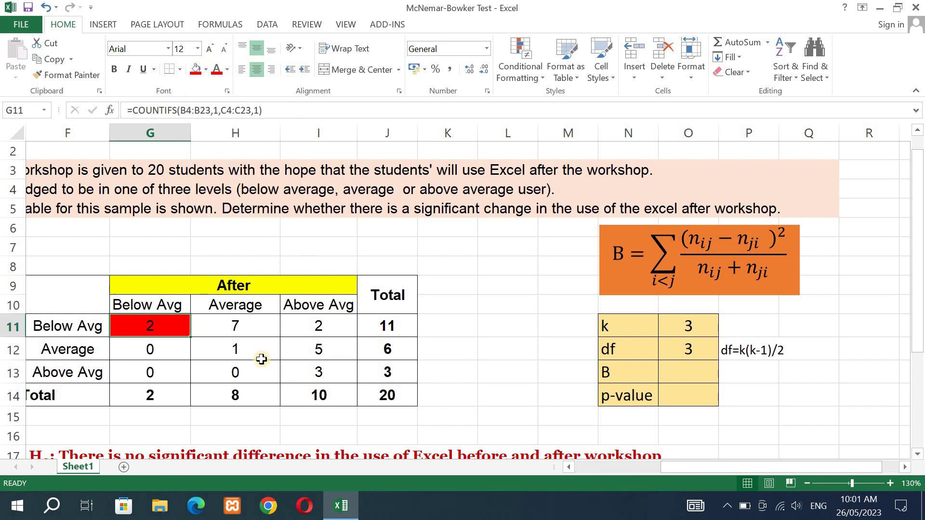
- Fill the remaining diagonal cells of the contingency table, H12 and I13, with the same red
{"action": "left_click", "coordinate": [240, 353]}
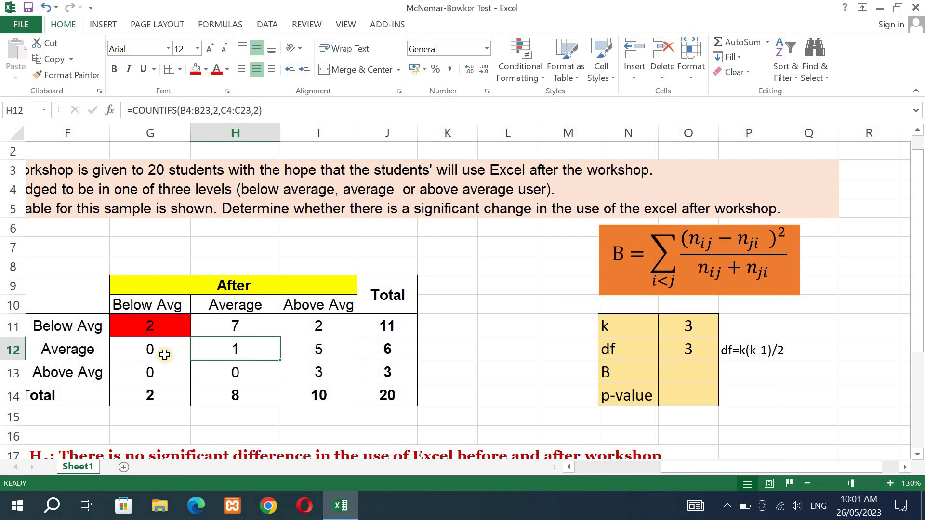
{"action": "left_click", "coordinate": [195, 69]}
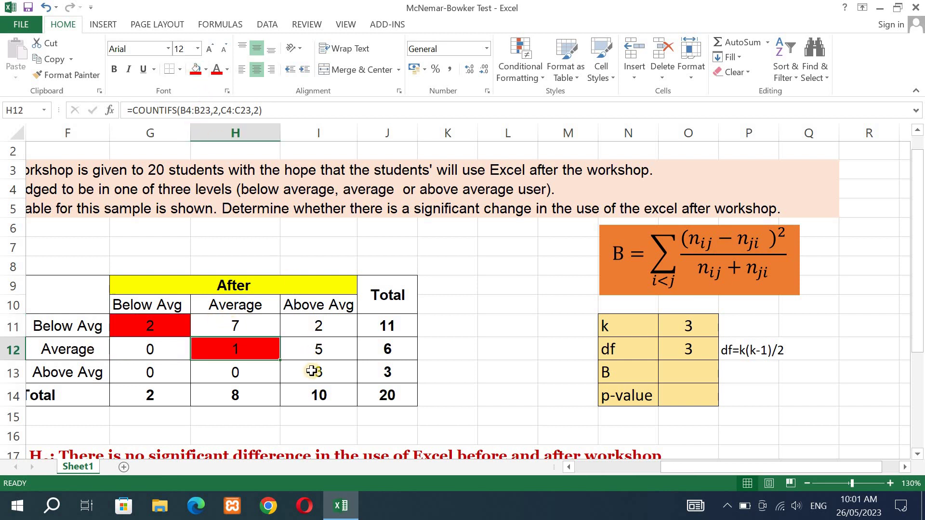
{"action": "left_click", "coordinate": [311, 374]}
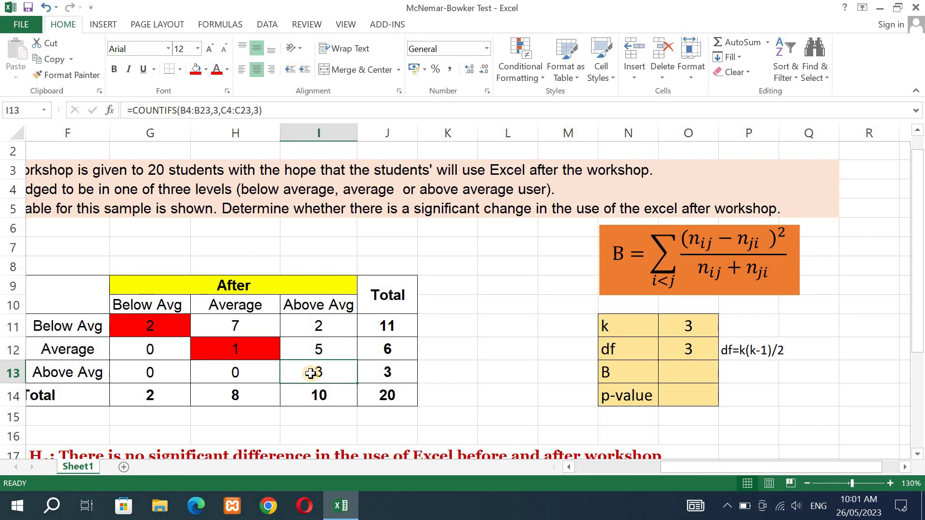
{"action": "left_click", "coordinate": [195, 72]}
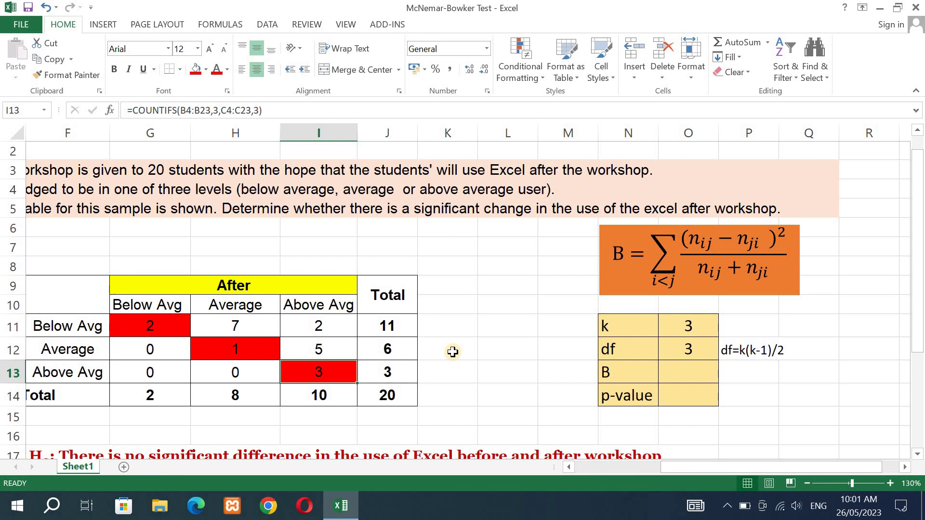
- Clear the df cell O12 and re-enter its formula from k as =O11*(O11-1)/2
{"action": "left_click", "coordinate": [689, 327]}
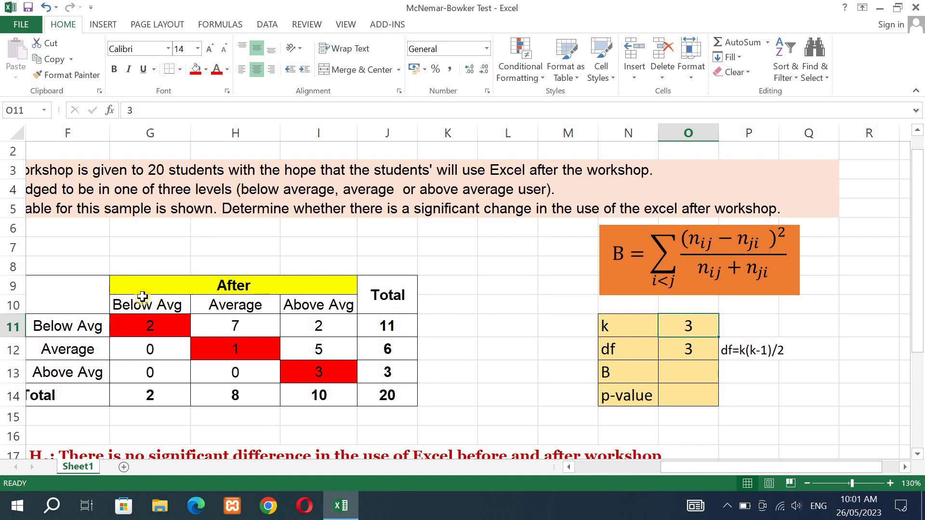
{"action": "left_click", "coordinate": [684, 350]}
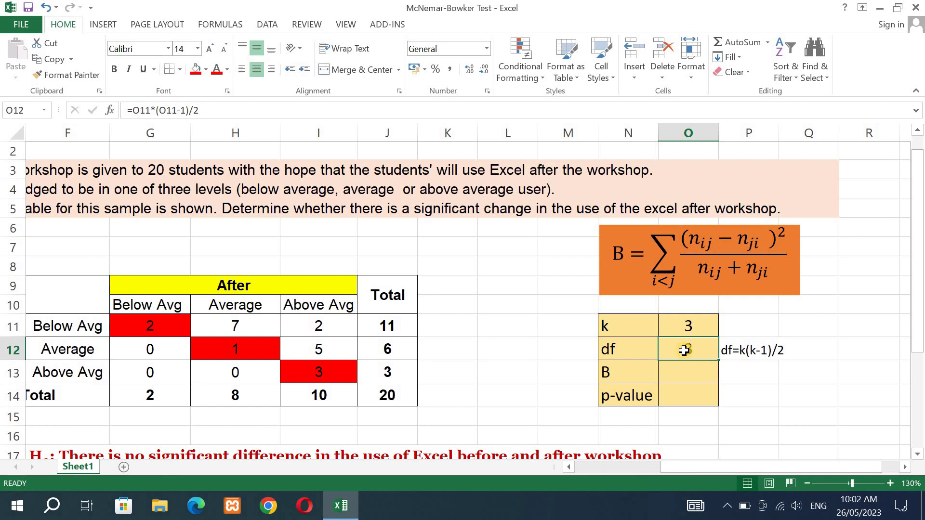
{"action": "key", "text": "Delete"}
{"action": "type", "text": "="}
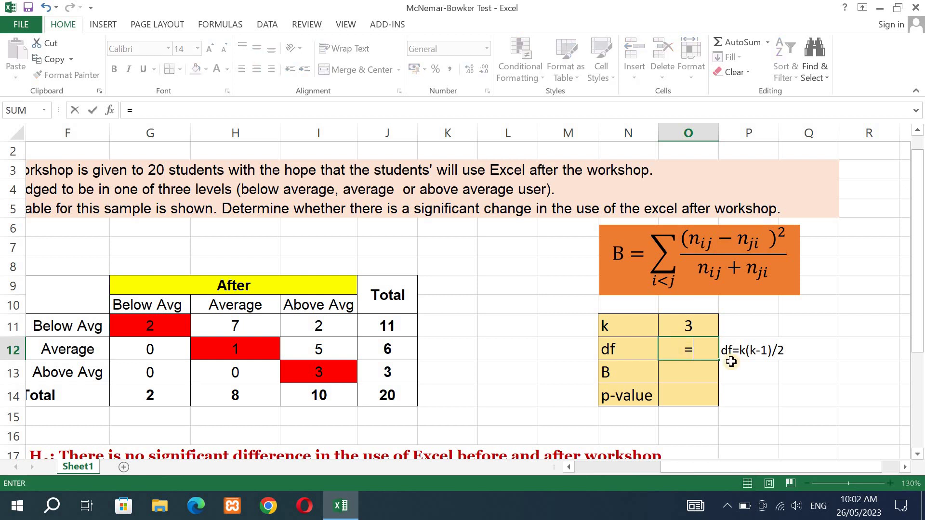
{"action": "left_click", "coordinate": [685, 326]}
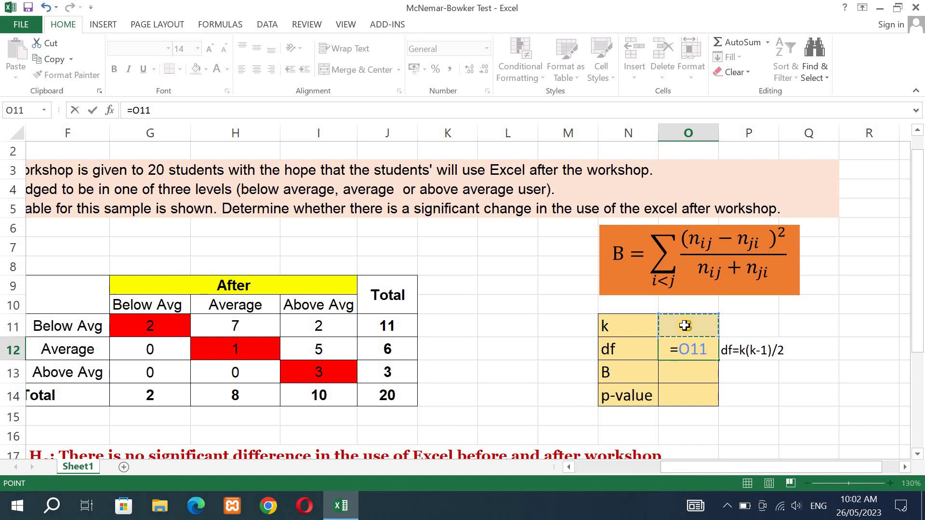
{"action": "type", "text": "*("}
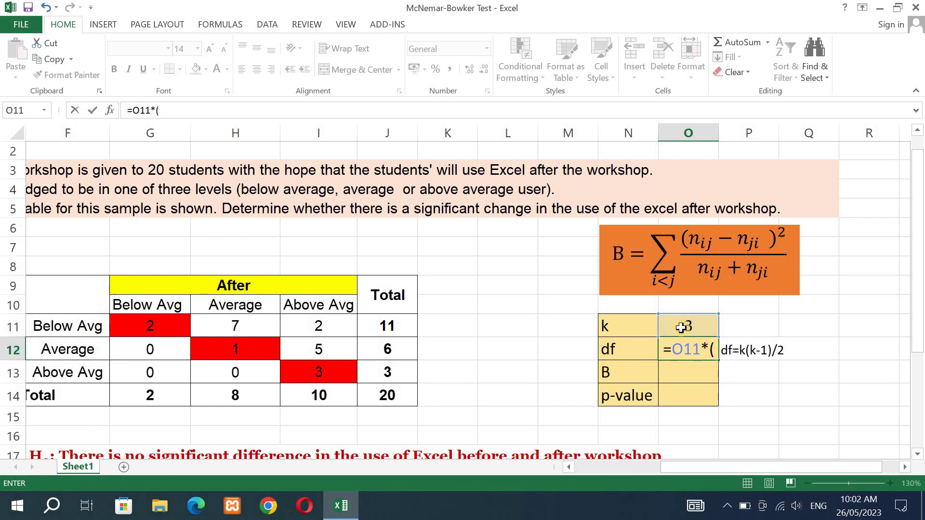
{"action": "left_click", "coordinate": [681, 328]}
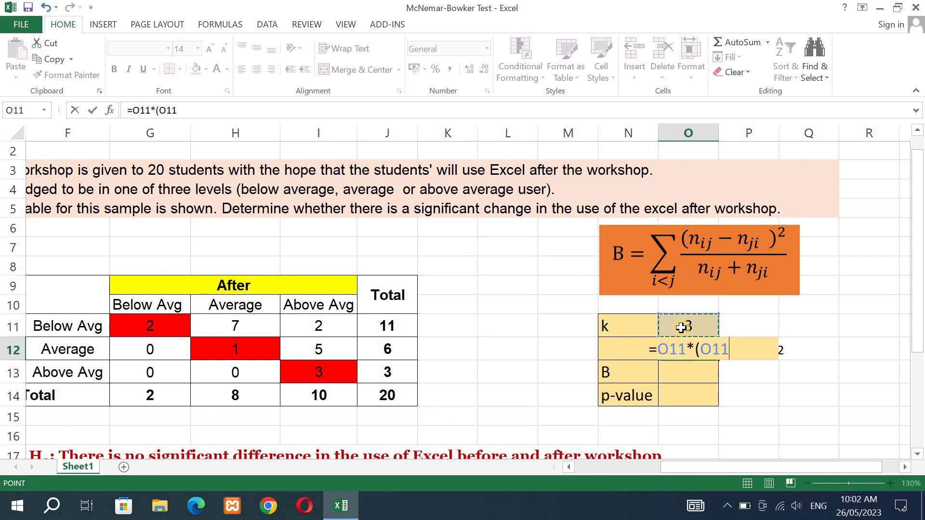
{"action": "type", "text": "-1"}
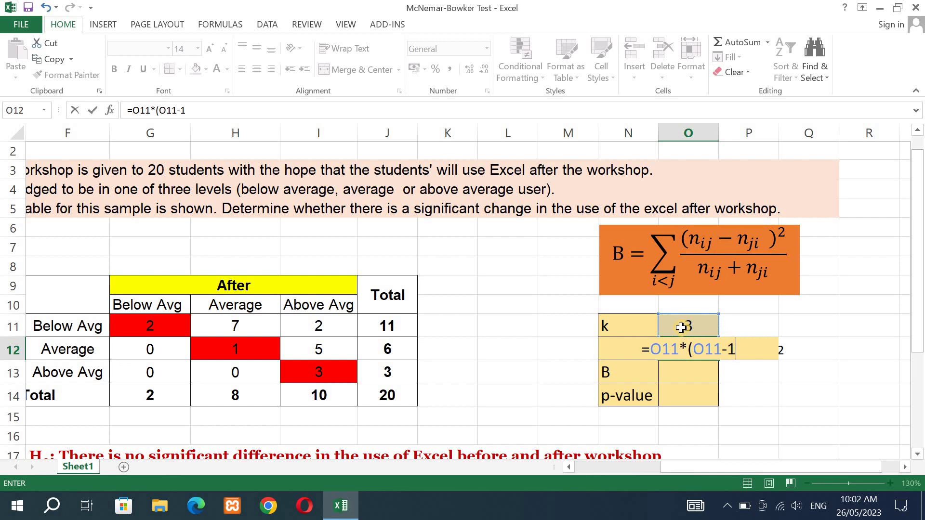
{"action": "type", "text": ")"}
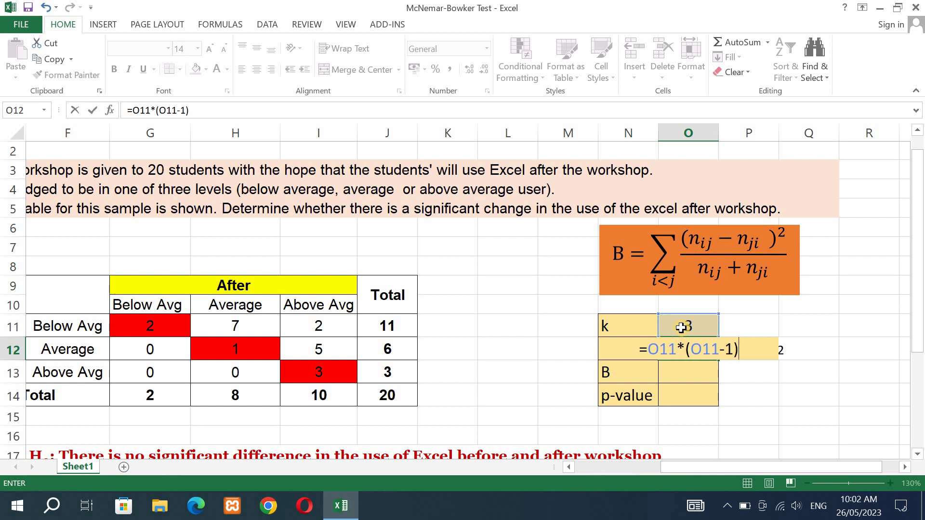
{"action": "type", "text": "/"}
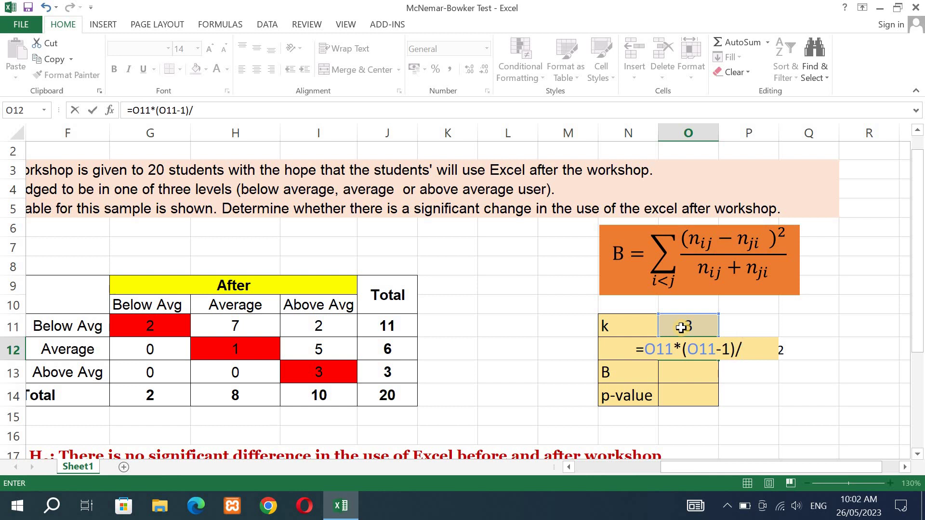
{"action": "type", "text": "2"}
{"action": "key", "text": "Return"}
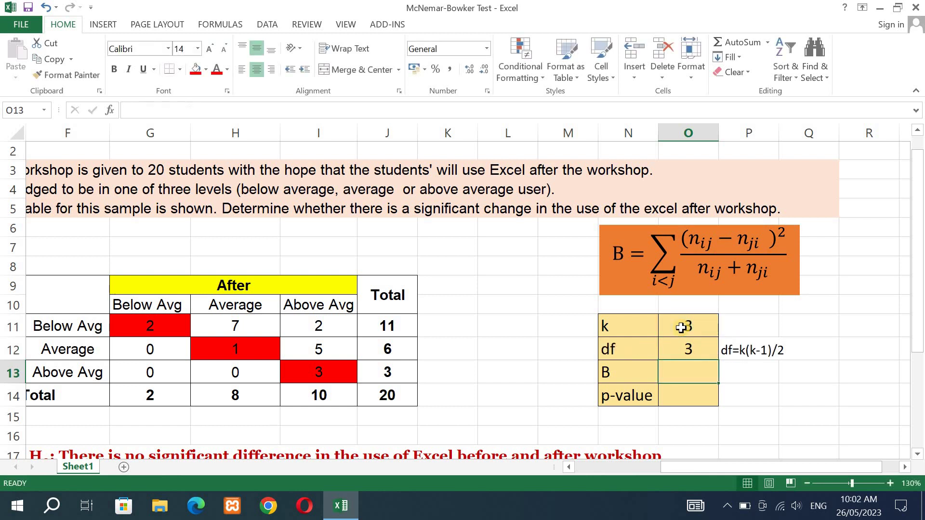
{"action": "left_click", "coordinate": [690, 351]}
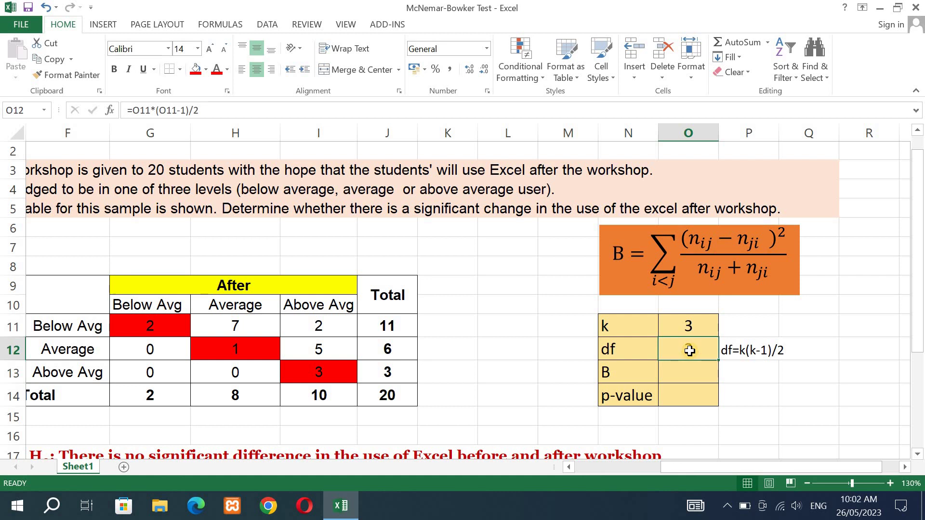
- Start the B statistic formula in O13 with the squared difference of the first off-diagonal pair, =(H11-G12)^2
{"action": "left_click", "coordinate": [673, 375]}
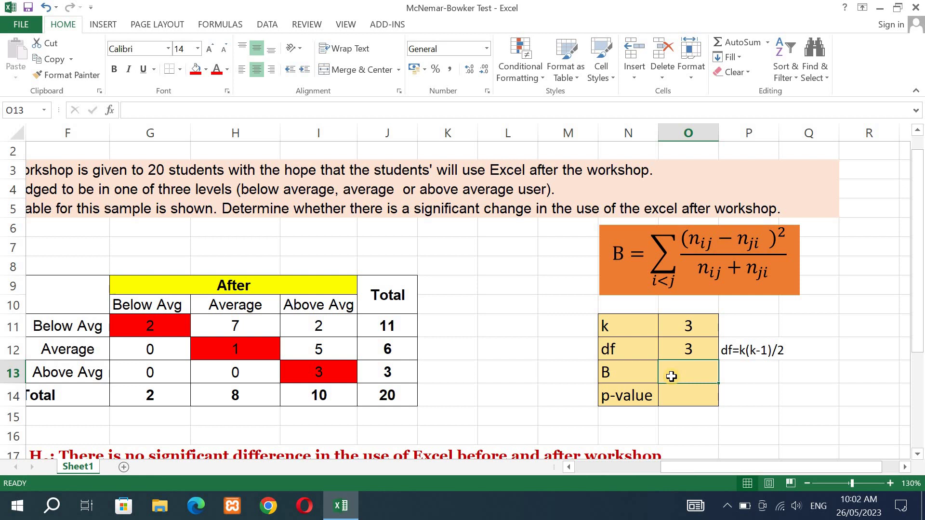
{"action": "type", "text": "="}
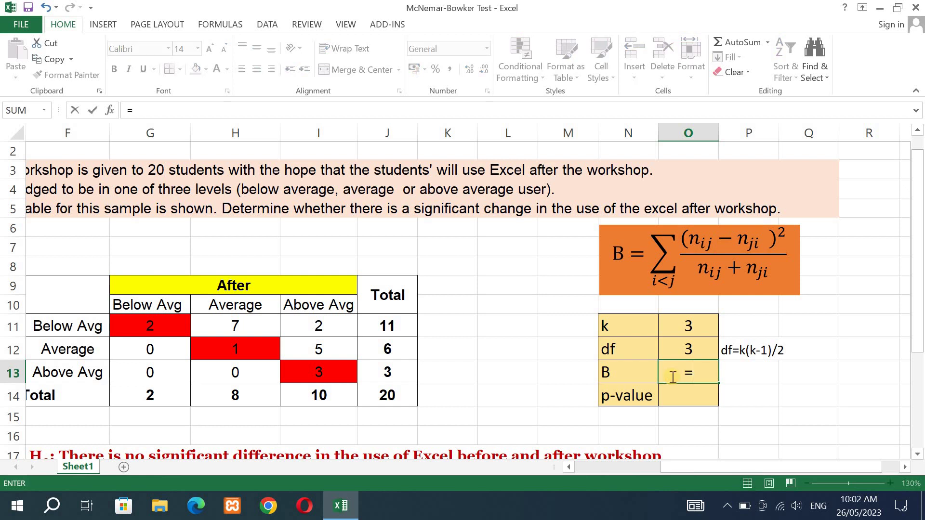
{"action": "type", "text": "("}
{"action": "left_click", "coordinate": [229, 324]}
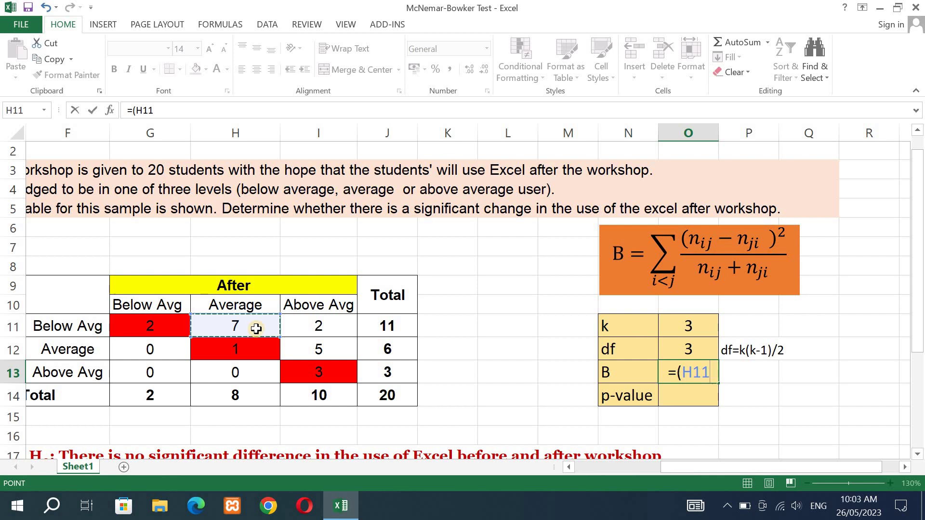
{"action": "type", "text": "-"}
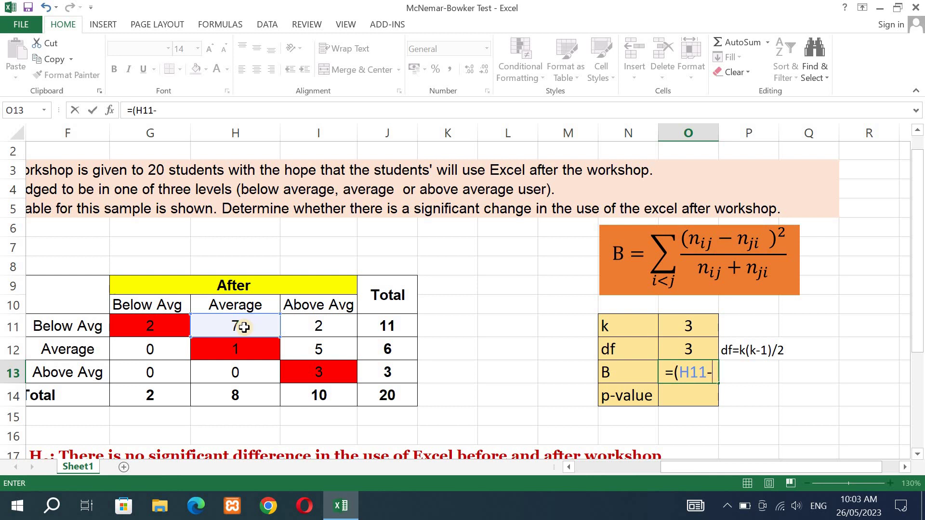
{"action": "left_click", "coordinate": [153, 351]}
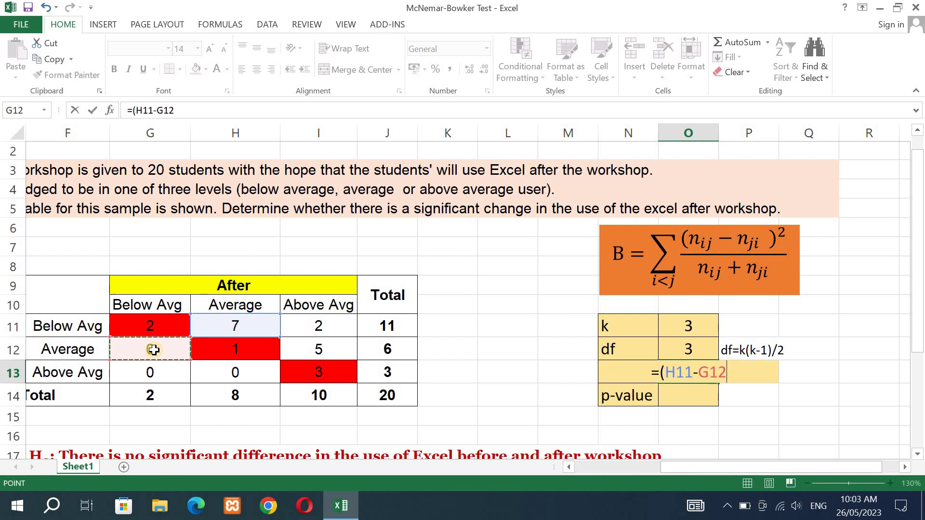
{"action": "type", "text": ")"}
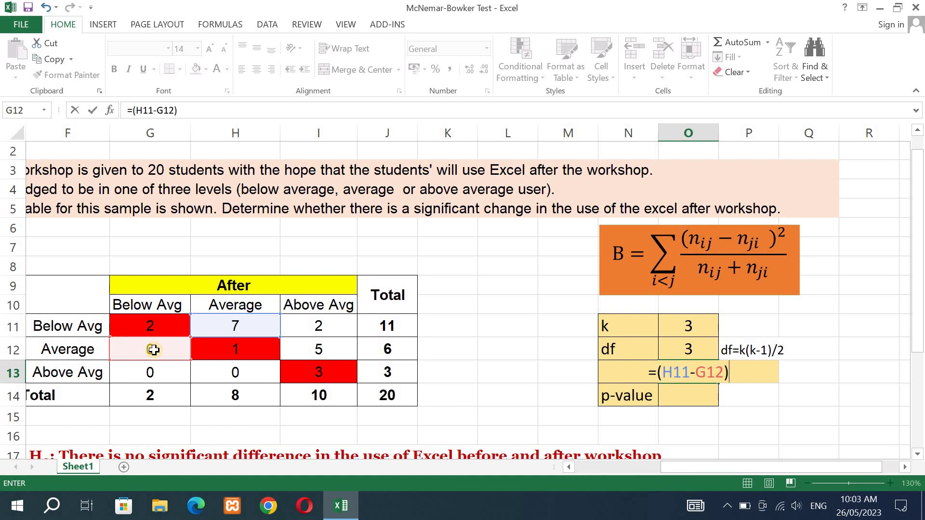
{"action": "type", "text": "^"}
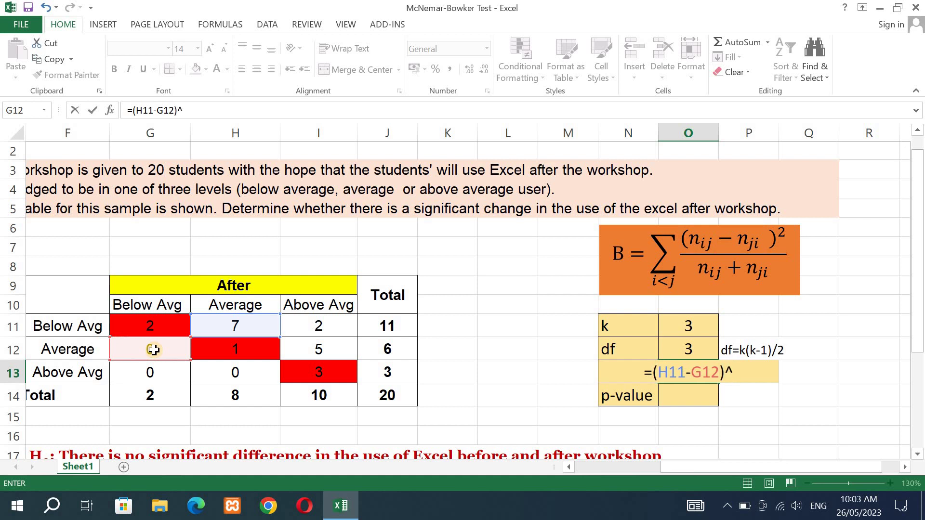
{"action": "type", "text": "2"}
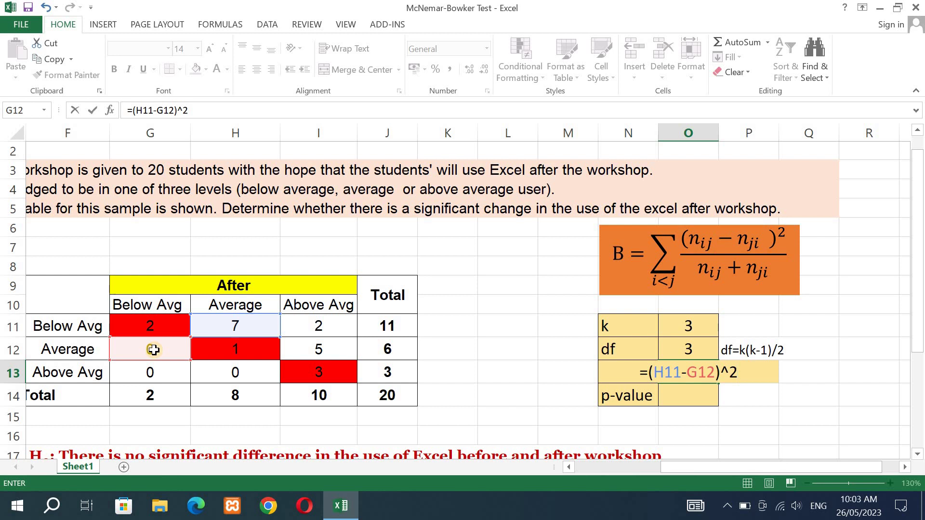
- Divide the squared difference in the B formula by the sum of the same pair, /(H11+G12)
{"action": "type", "text": "/"}
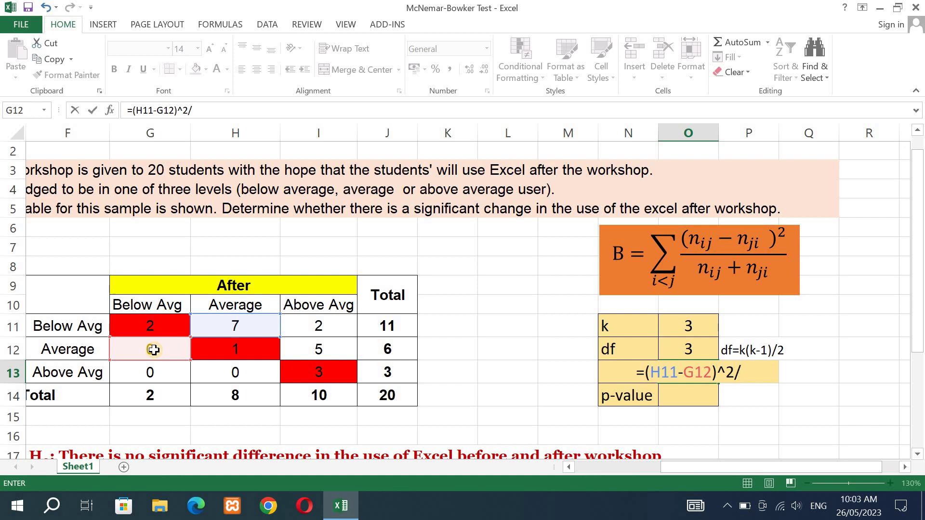
{"action": "type", "text": "("}
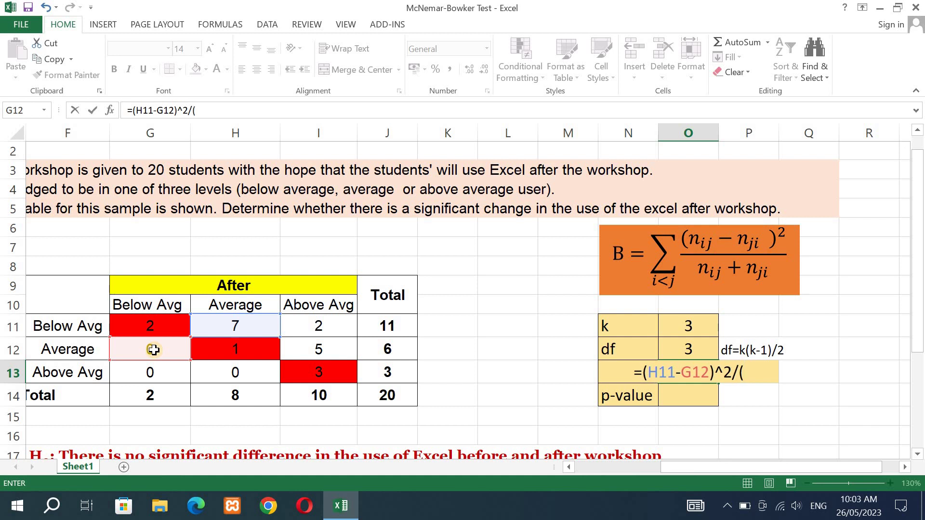
{"action": "left_click", "coordinate": [245, 323]}
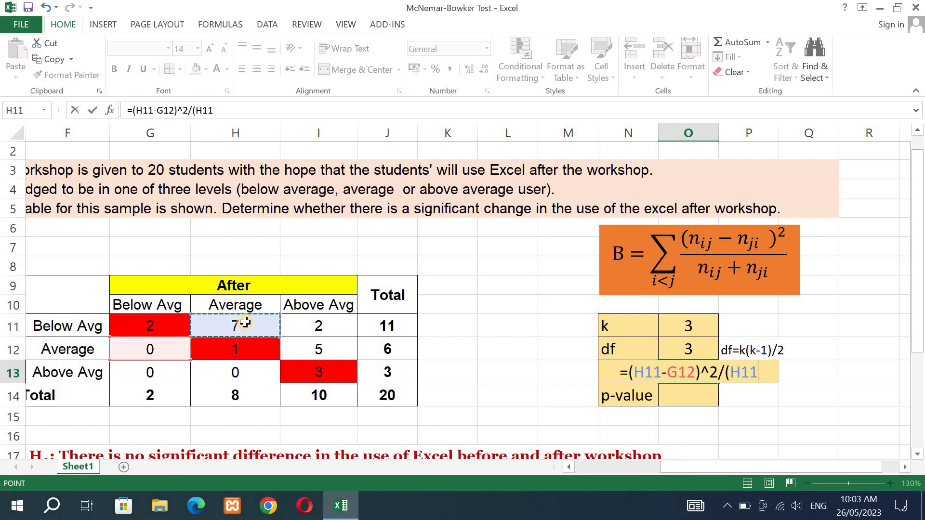
{"action": "type", "text": "+"}
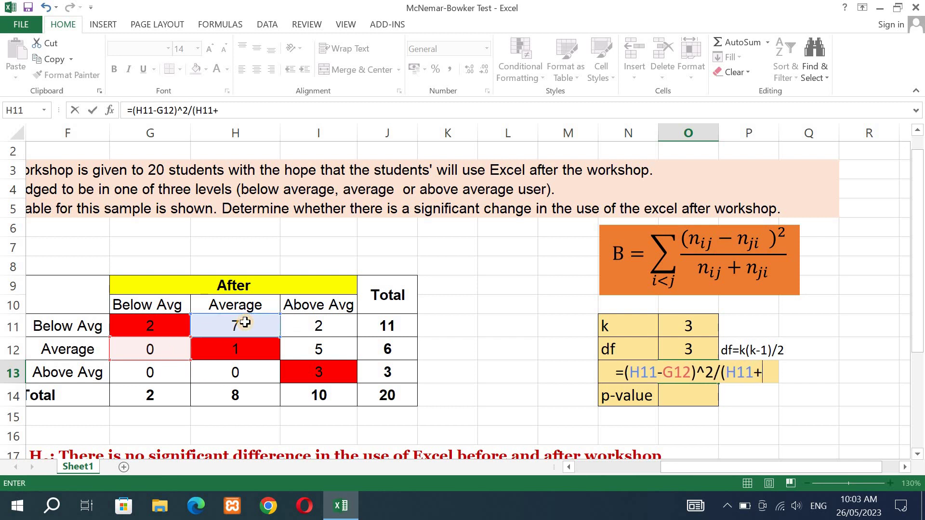
{"action": "left_click", "coordinate": [147, 349]}
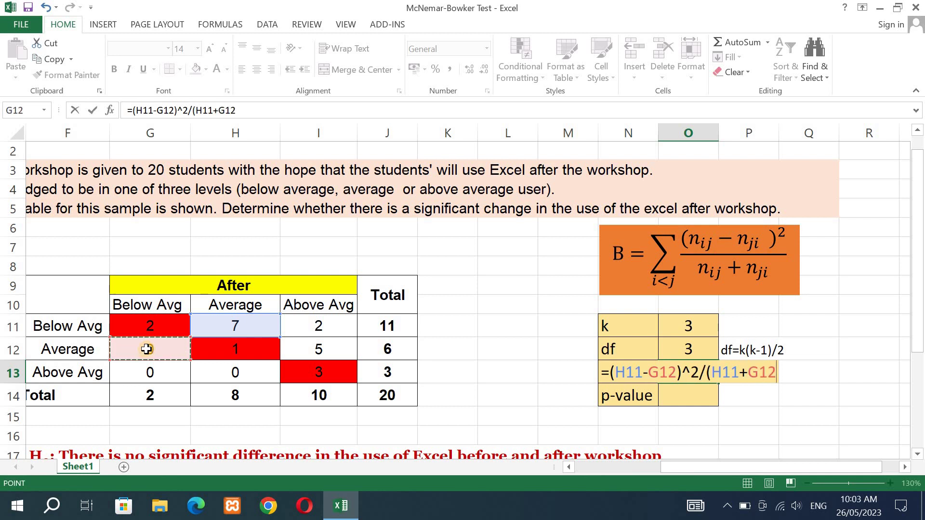
{"action": "type", "text": ")"}
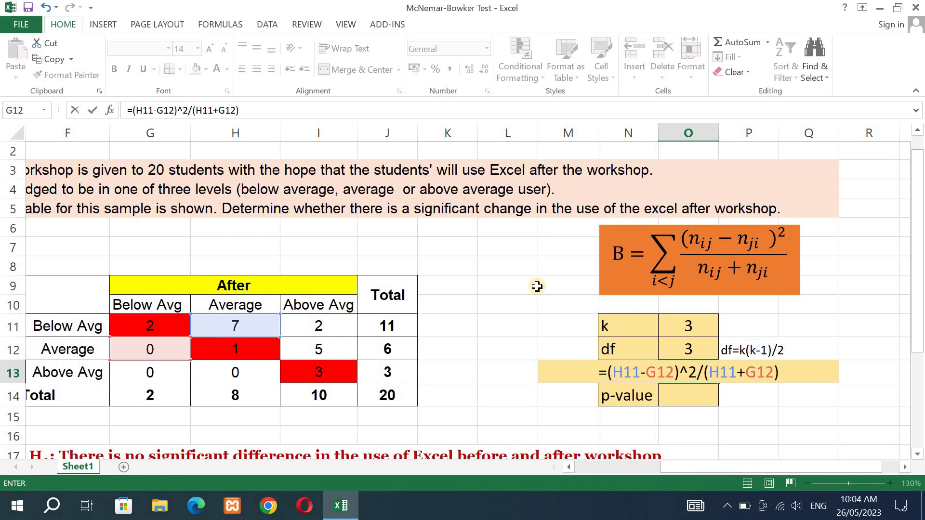
- Extend the B formula in O13 with the squared difference of the second off-diagonal pair, +(I12-H13)^2
{"action": "type", "text": "+"}
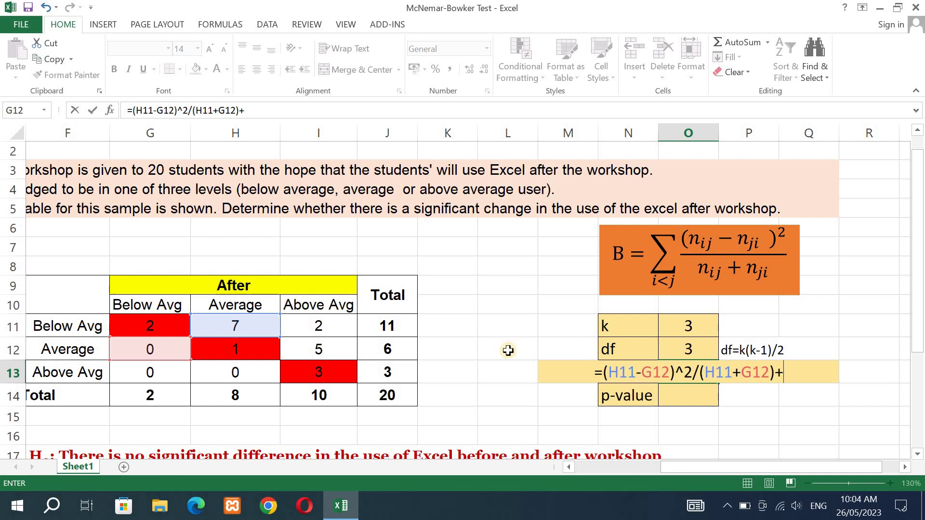
{"action": "type", "text": "("}
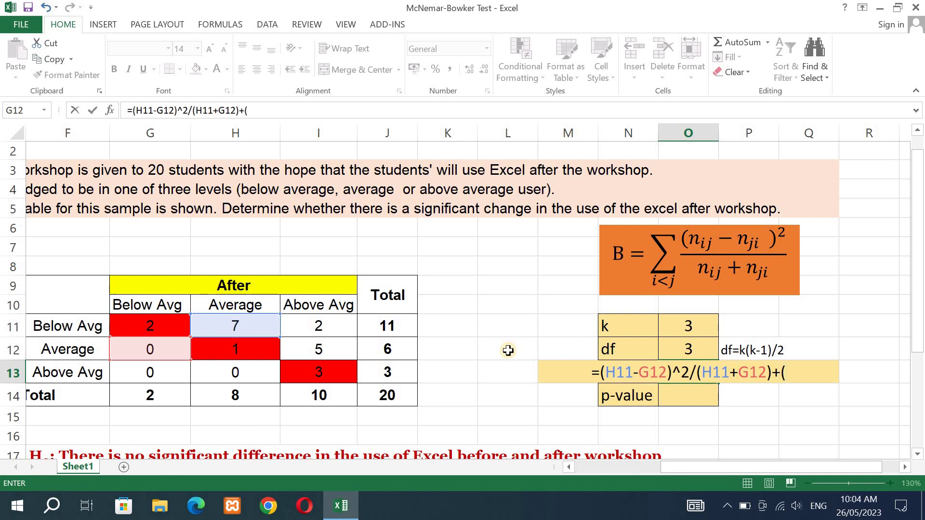
{"action": "left_click", "coordinate": [318, 349]}
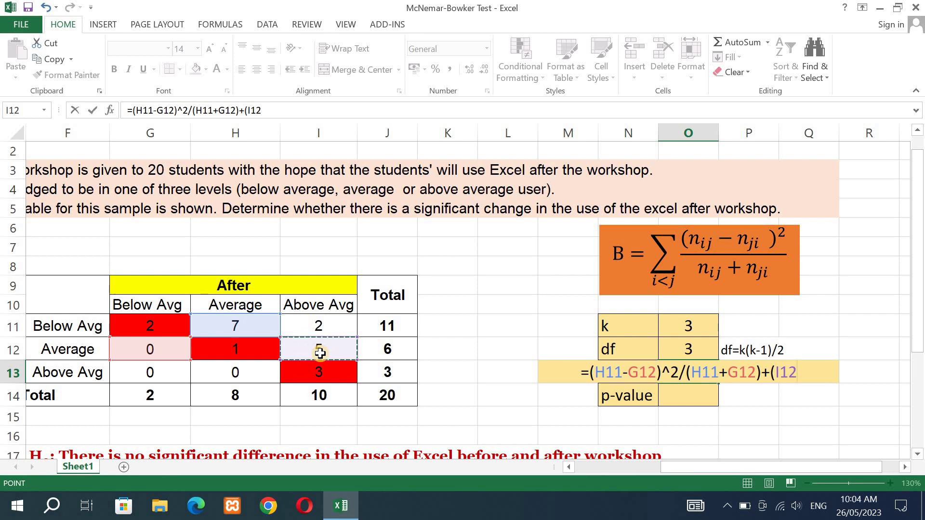
{"action": "type", "text": "-"}
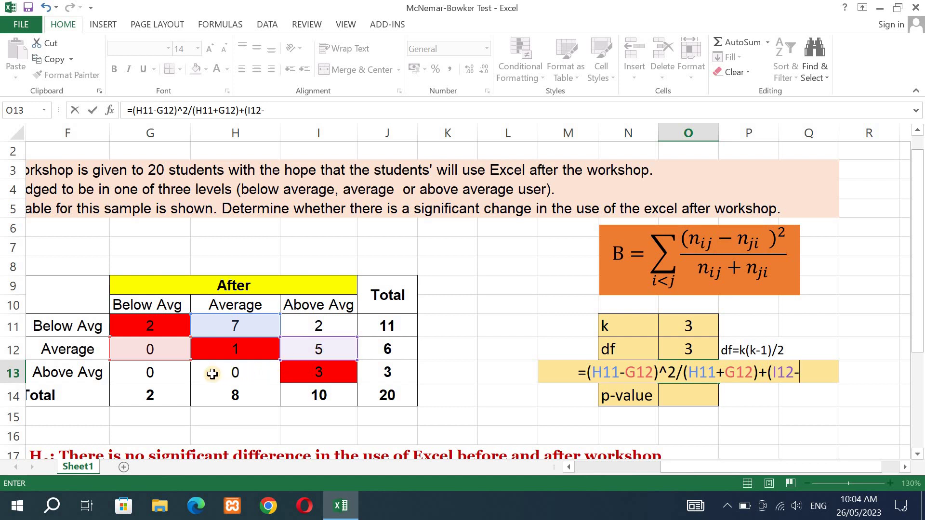
{"action": "left_click", "coordinate": [237, 376]}
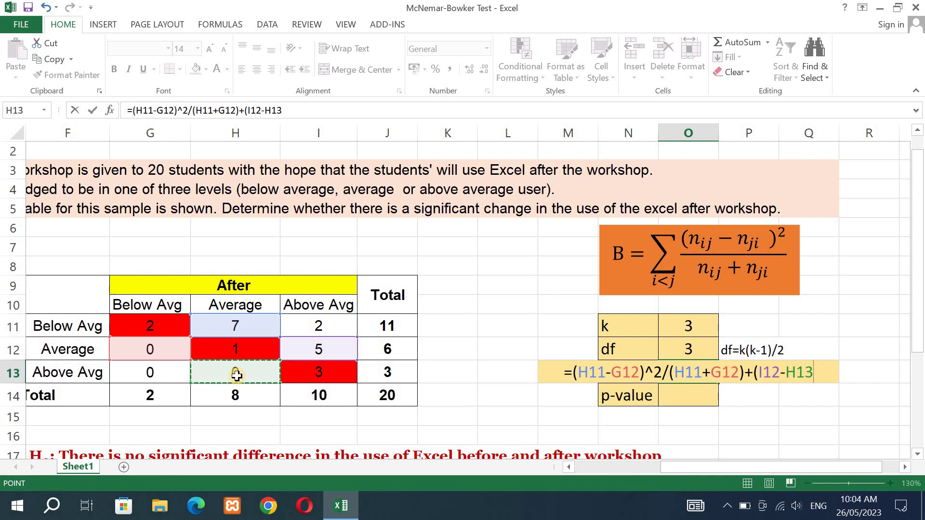
{"action": "type", "text": ")"}
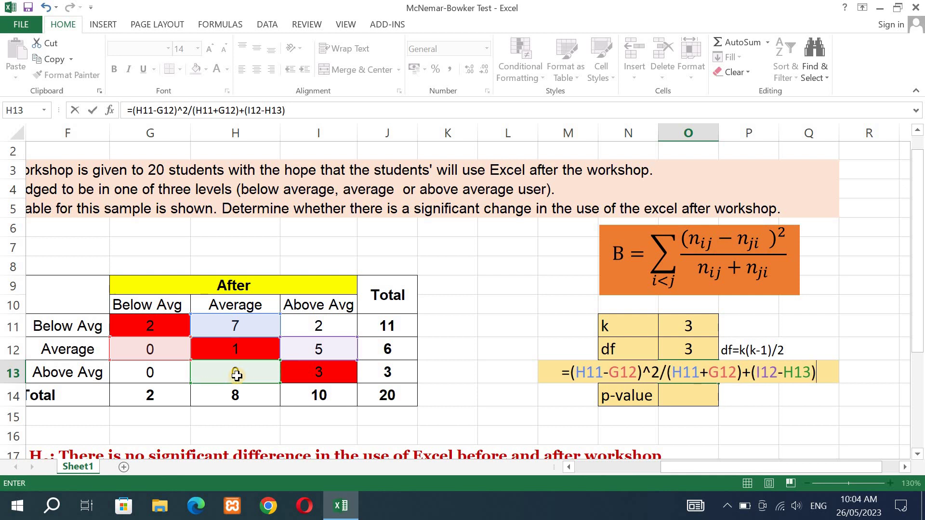
{"action": "type", "text": "^2"}
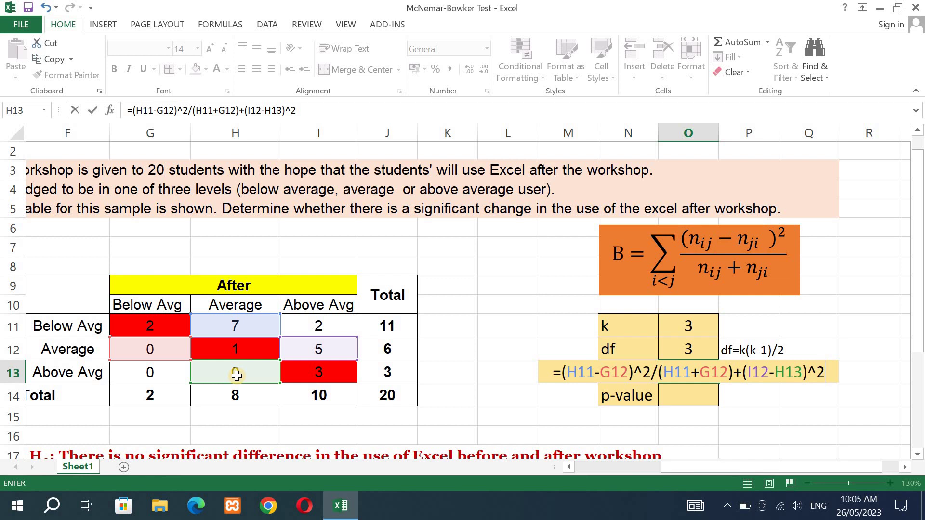
- Divide the second squared difference in the B formula by the sum of its pair, /(I12+H13)
{"action": "type", "text": "/"}
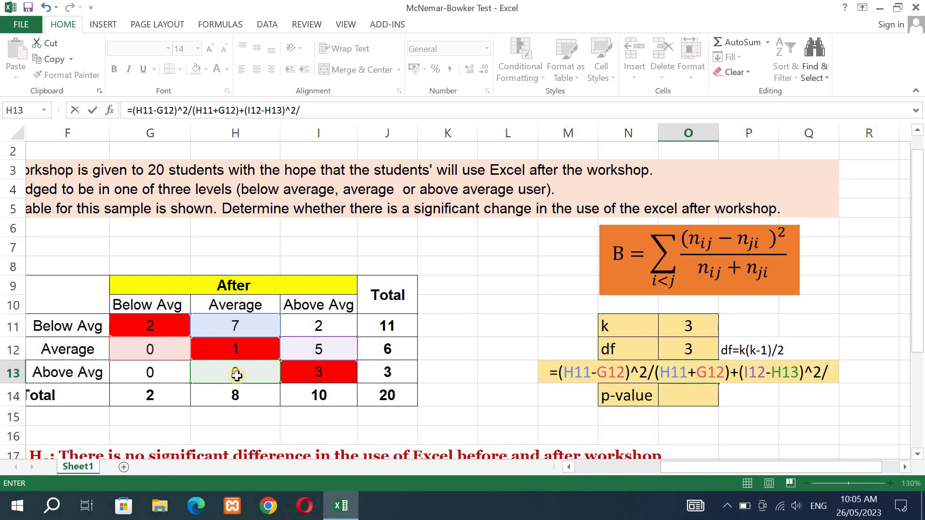
{"action": "type", "text": "("}
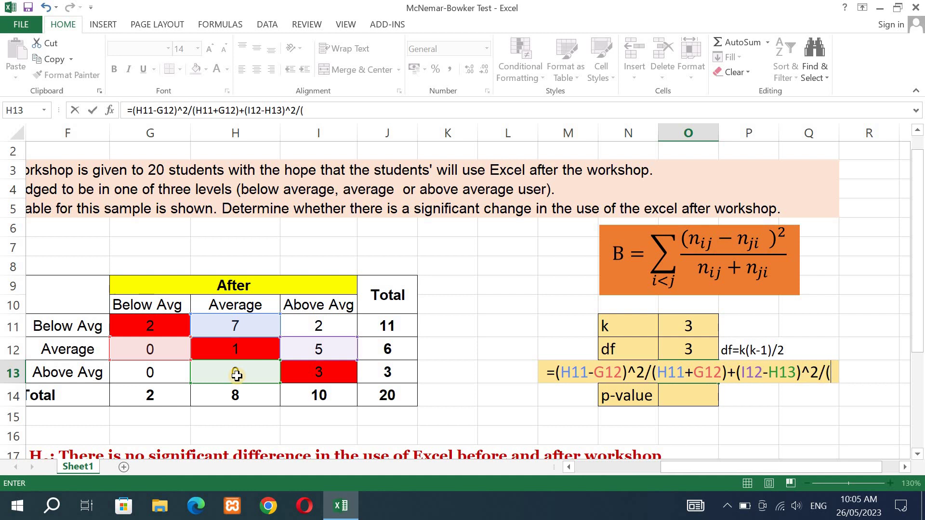
{"action": "left_click", "coordinate": [322, 348]}
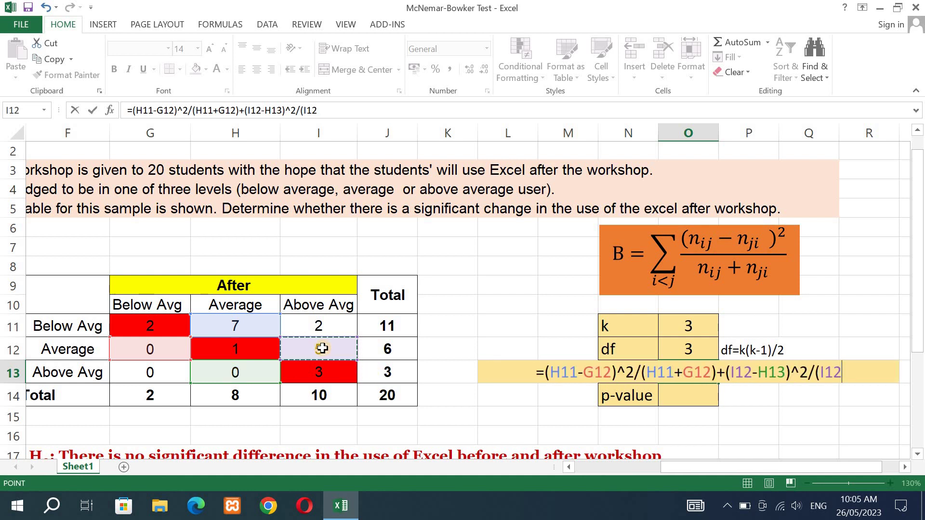
{"action": "type", "text": "+"}
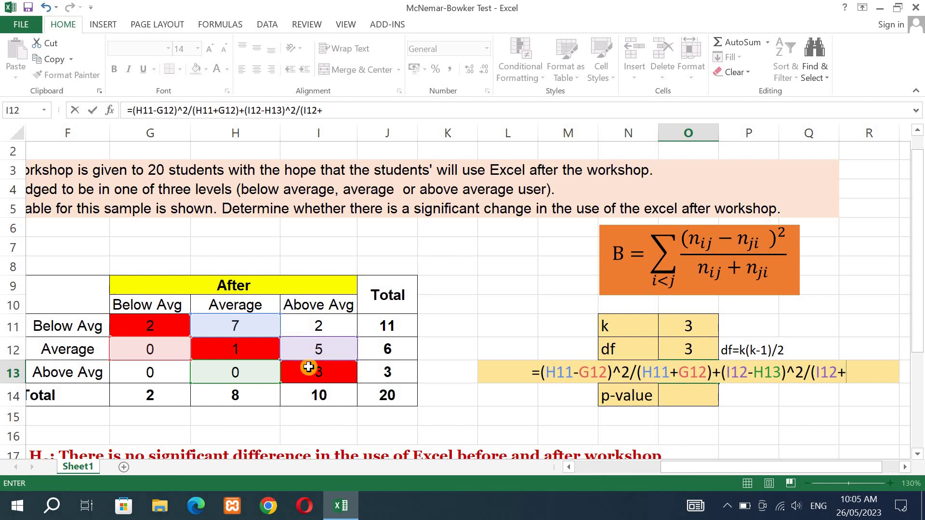
{"action": "left_click", "coordinate": [247, 374]}
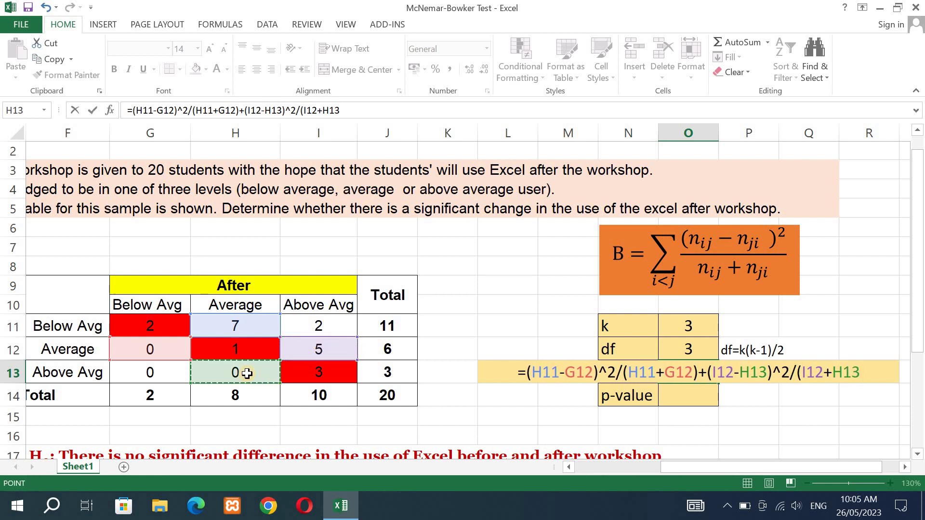
{"action": "type", "text": ")"}
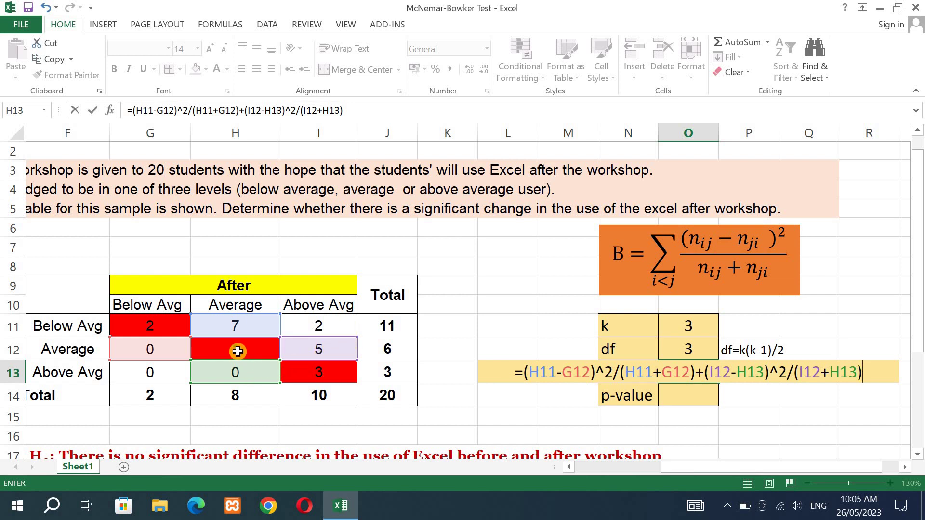
{"action": "left_click", "coordinate": [339, 324]}
{"action": "double_click", "coordinate": [413, 328]}
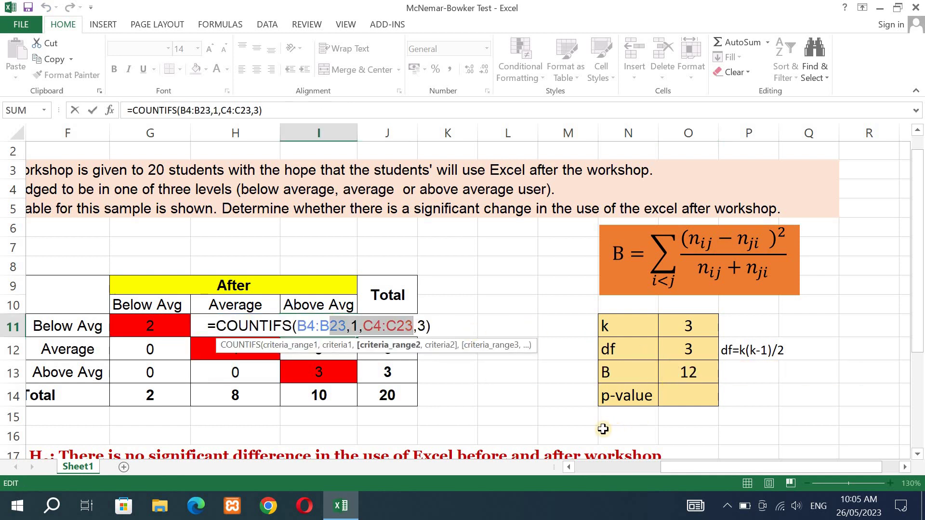
- Reopen the B formula in O13 and append the squared difference of the third off-diagonal pair, +(I11-G13)^2
{"action": "left_click", "coordinate": [690, 373]}
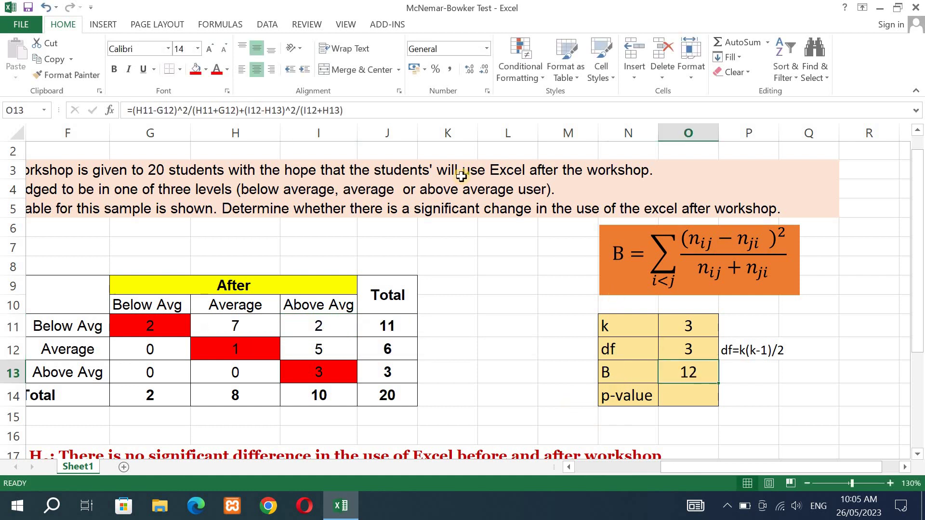
{"action": "left_click", "coordinate": [358, 111]}
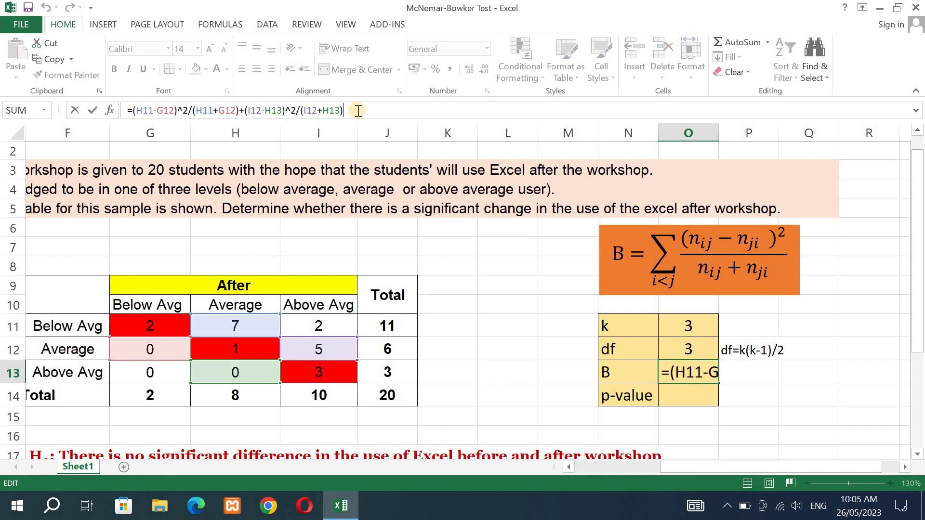
{"action": "type", "text": "+"}
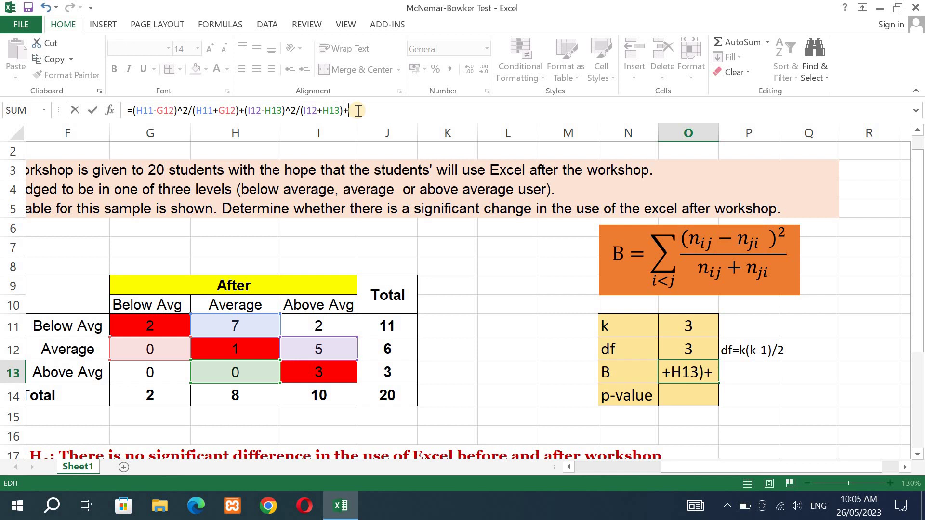
{"action": "type", "text": "("}
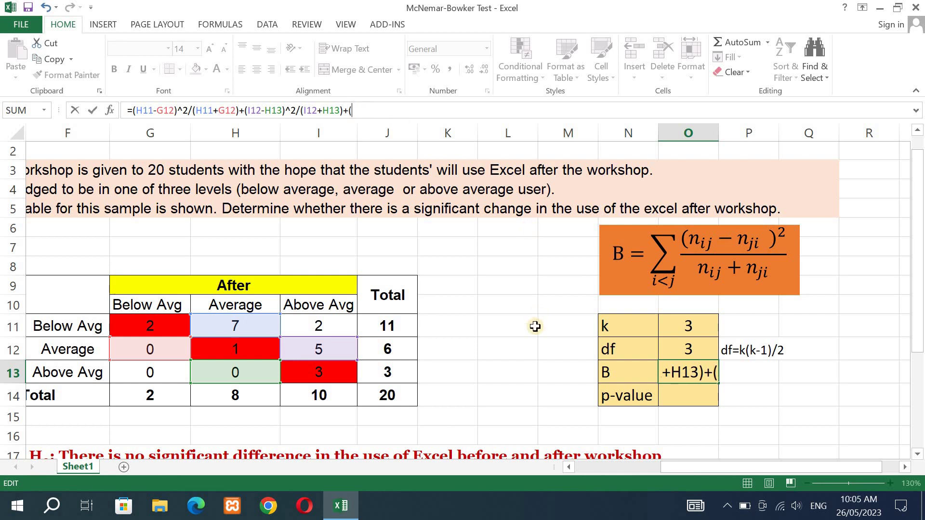
{"action": "left_click", "coordinate": [318, 328]}
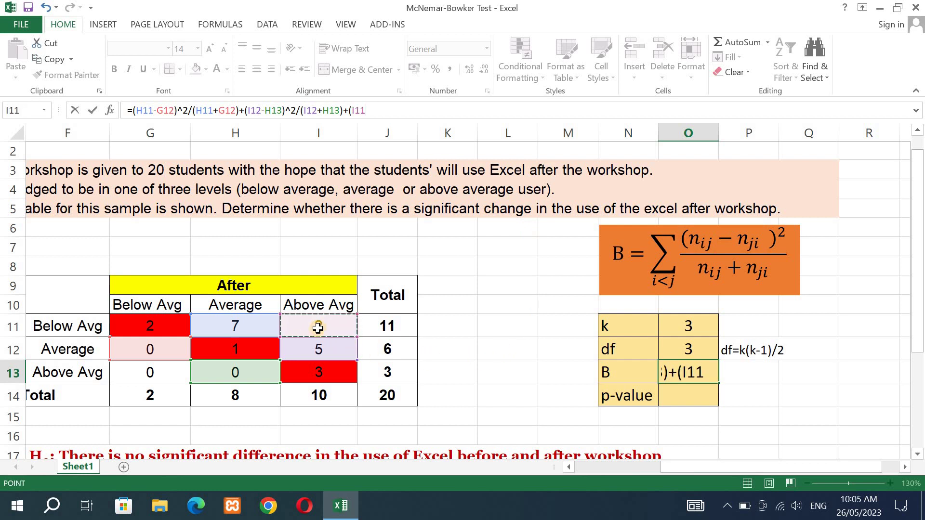
{"action": "type", "text": "-"}
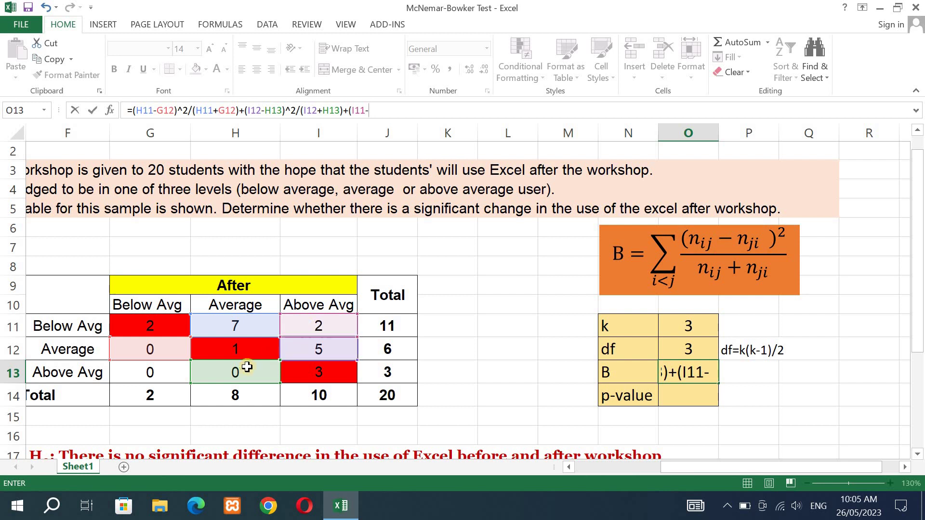
{"action": "left_click", "coordinate": [146, 377]}
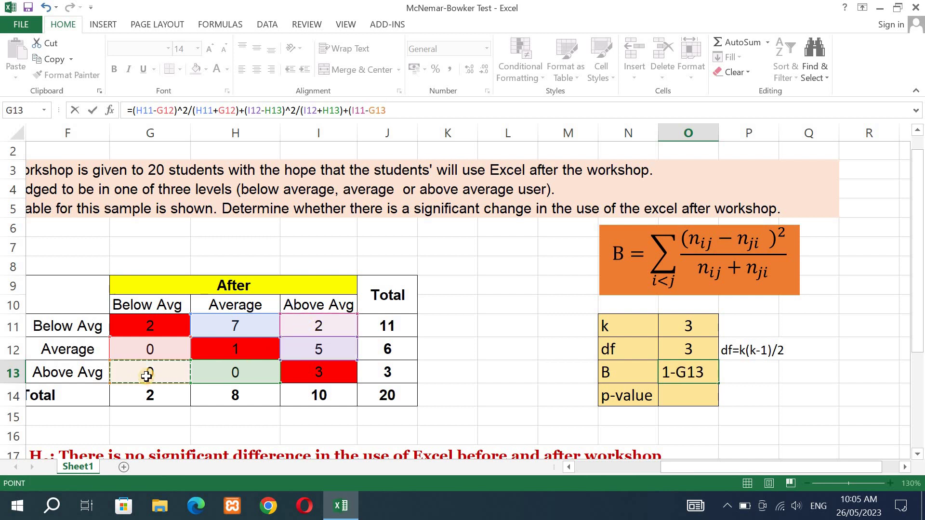
{"action": "type", "text": ")^2"}
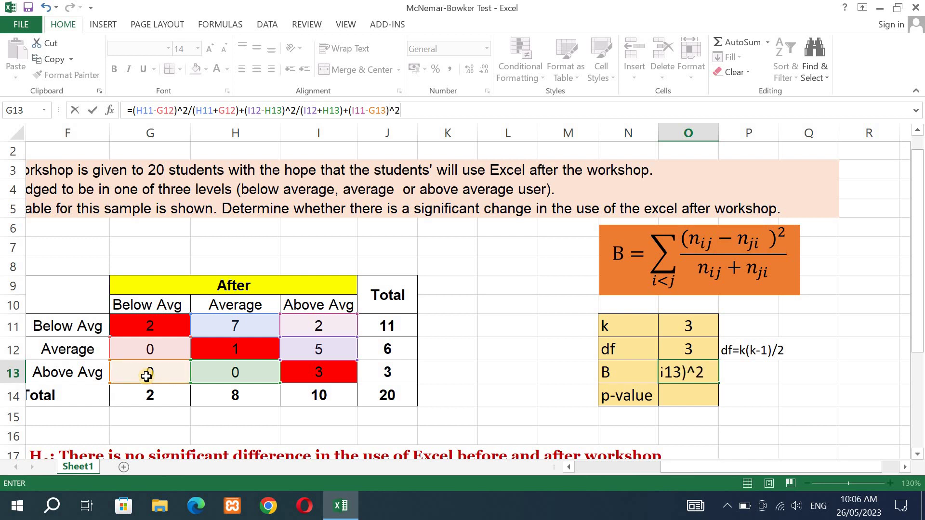
- Complete the B formula by dividing the third squared difference by the sum of its pair, /(I11+G13)
{"action": "type", "text": "/("}
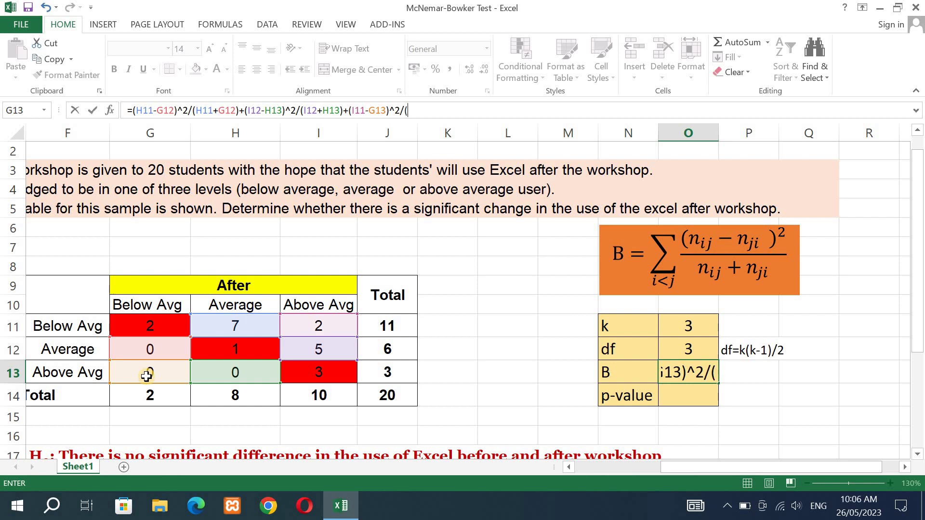
{"action": "left_click", "coordinate": [319, 328]}
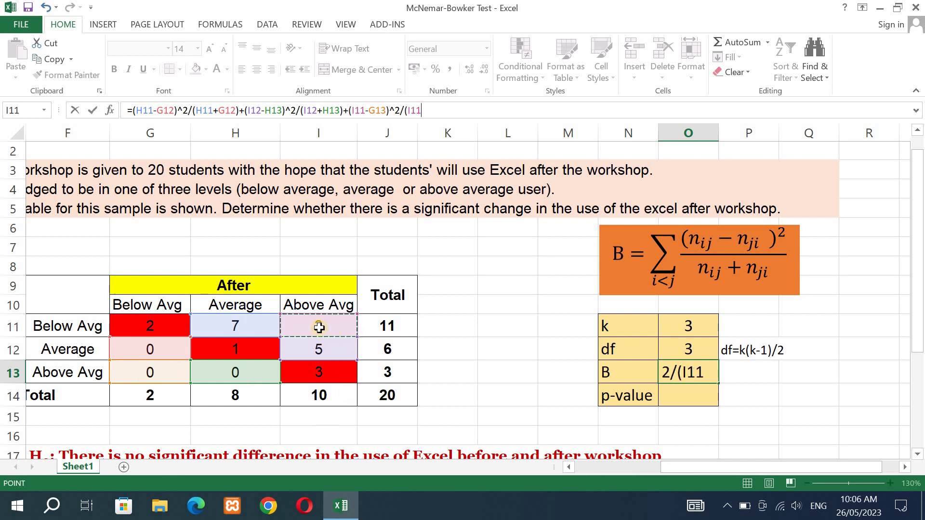
{"action": "type", "text": "+"}
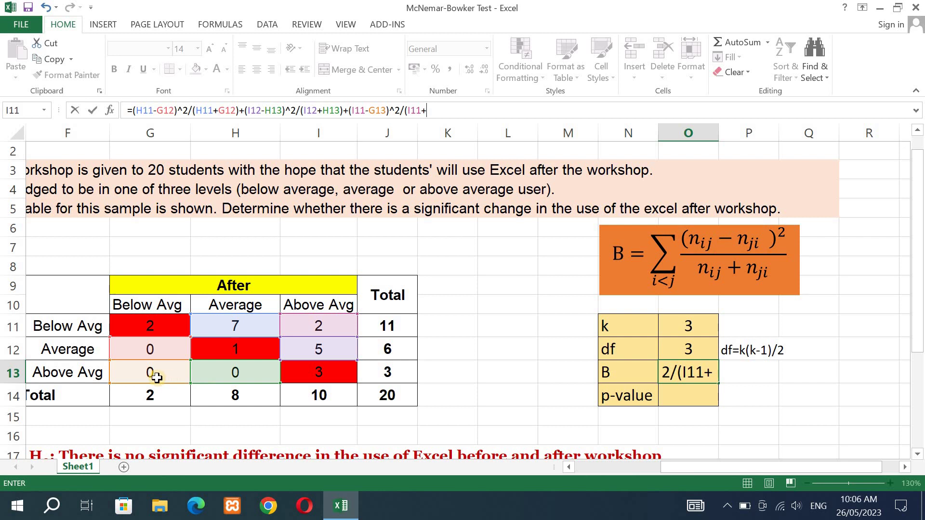
{"action": "left_click", "coordinate": [157, 378]}
{"action": "type", "text": ")"}
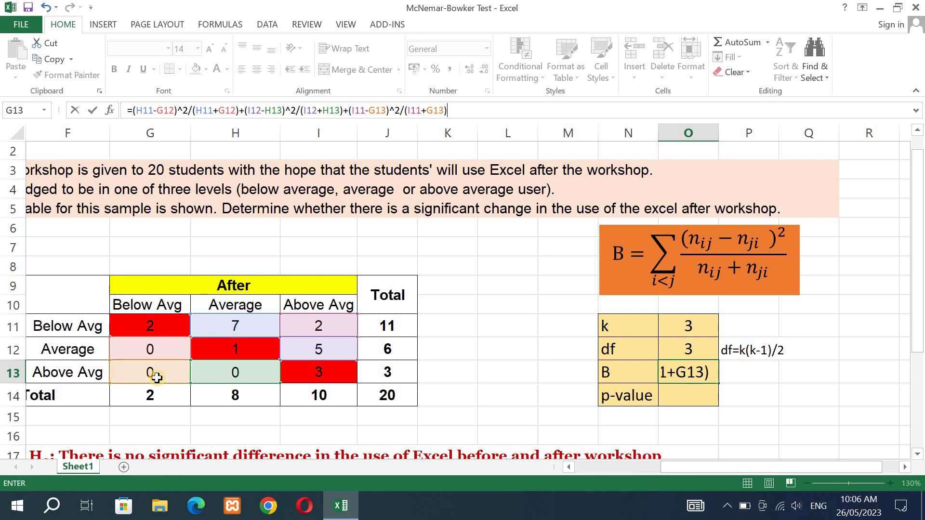
{"action": "key", "text": "Return"}
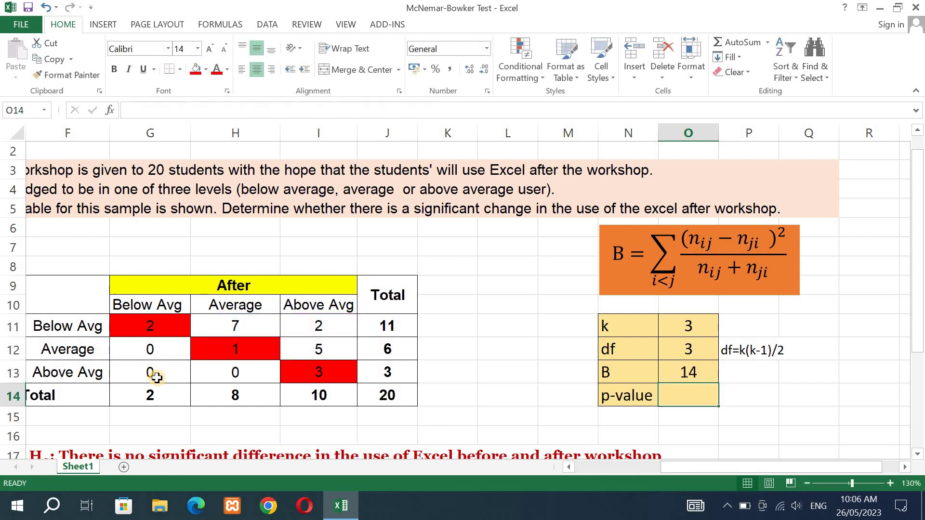
{"action": "left_click", "coordinate": [681, 373]}
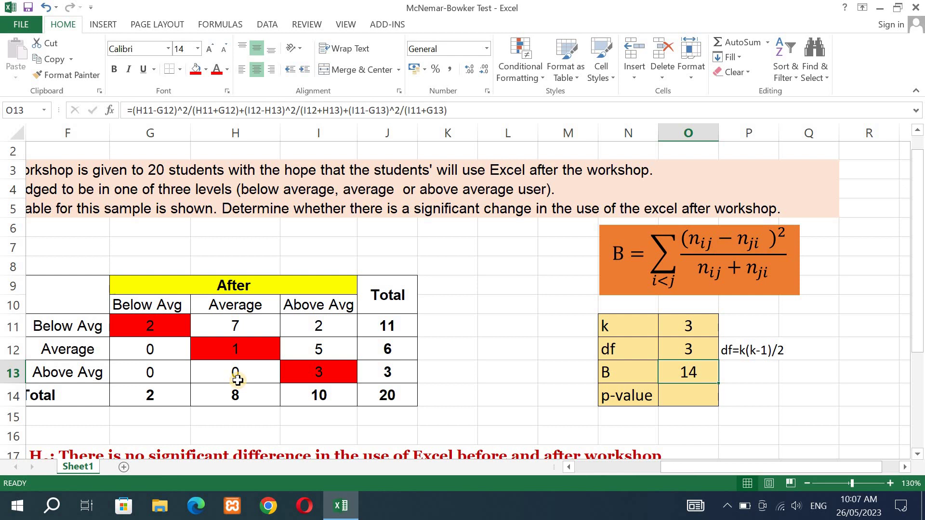
- Compute the p-value in O14 from the B statistic and df with =CHIDIST(O13,O12)
{"action": "left_click", "coordinate": [695, 398]}
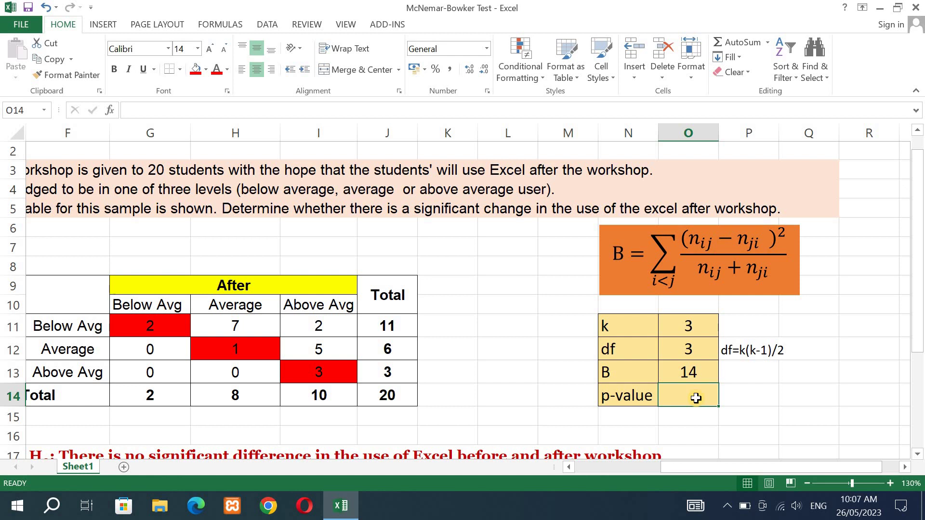
{"action": "type", "text": "="}
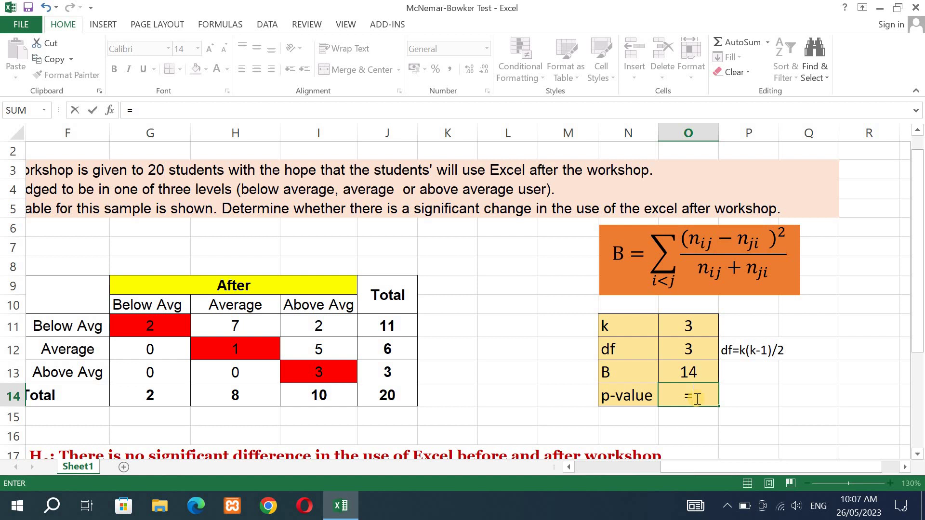
{"action": "type", "text": "chi"}
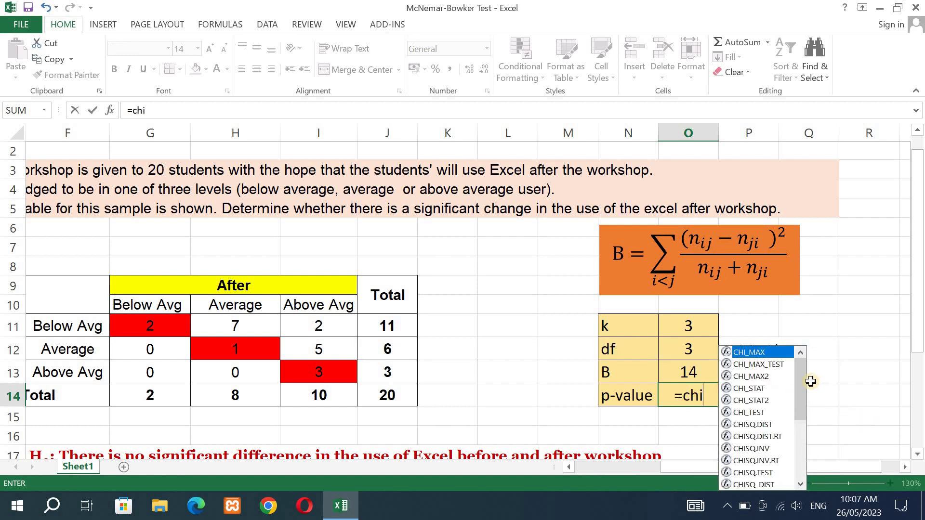
{"action": "left_click", "coordinate": [799, 479]}
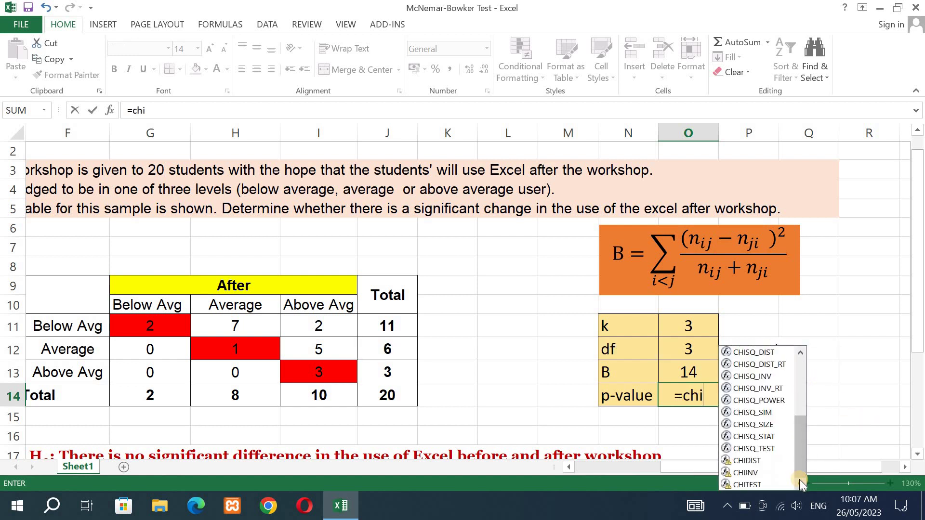
{"action": "double_click", "coordinate": [748, 461]}
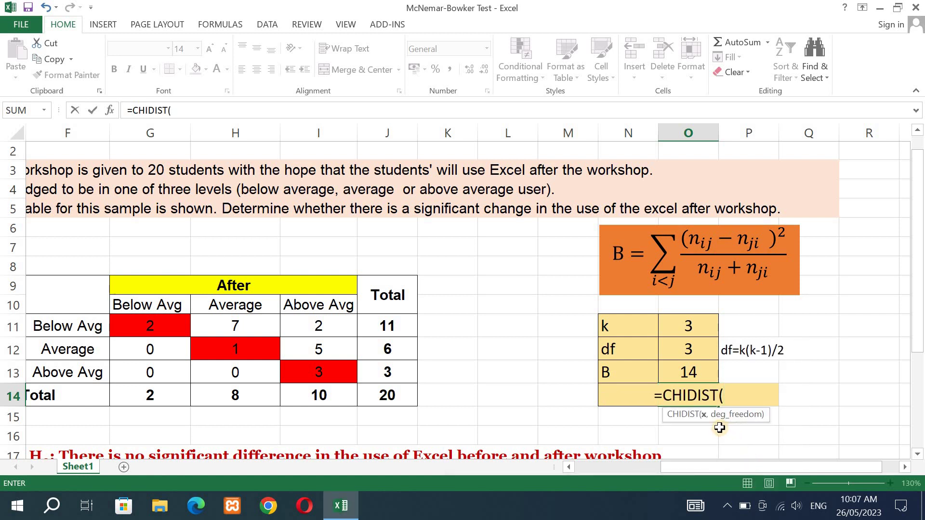
{"action": "left_click", "coordinate": [688, 372]}
{"action": "type", "text": ","}
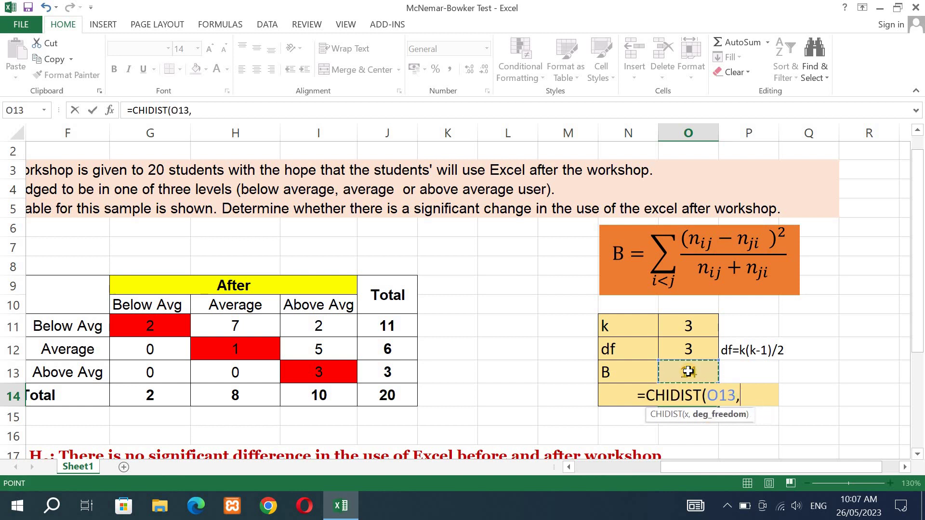
{"action": "left_click", "coordinate": [685, 347]}
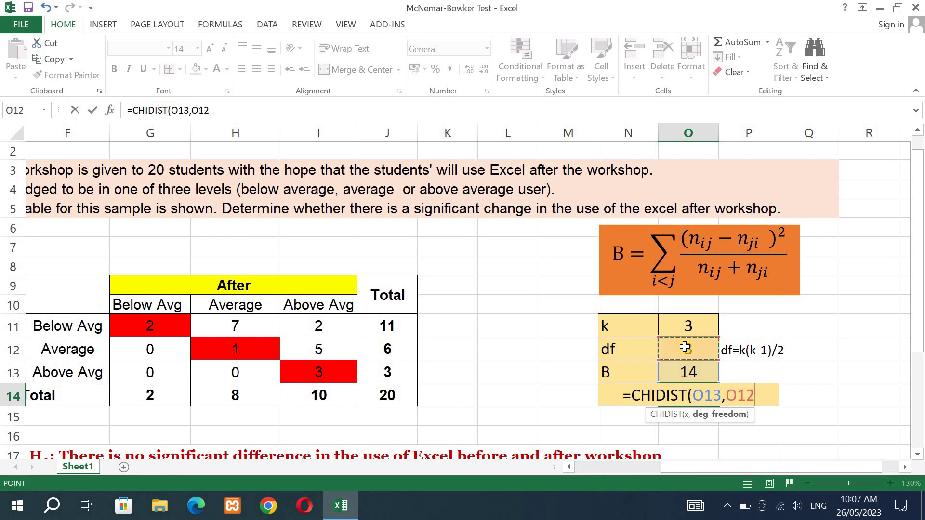
{"action": "type", "text": ")"}
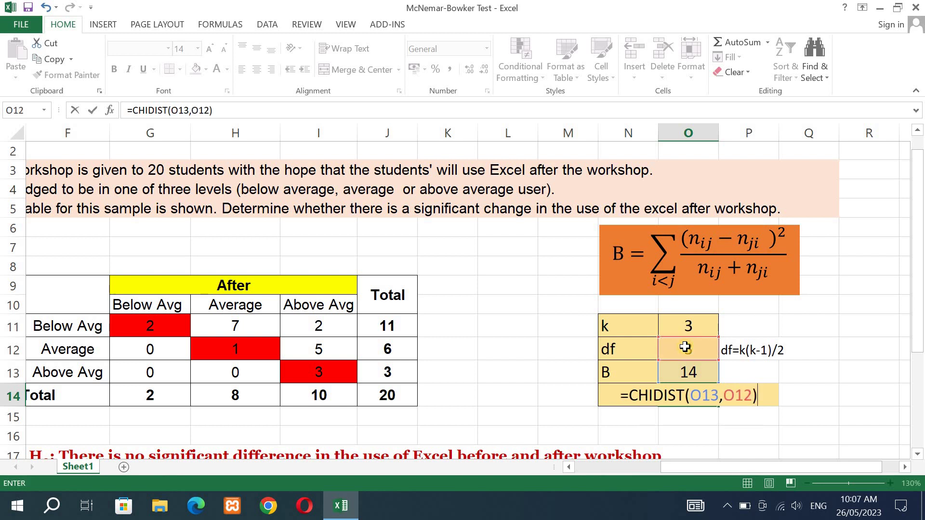
{"action": "key", "text": "Return"}
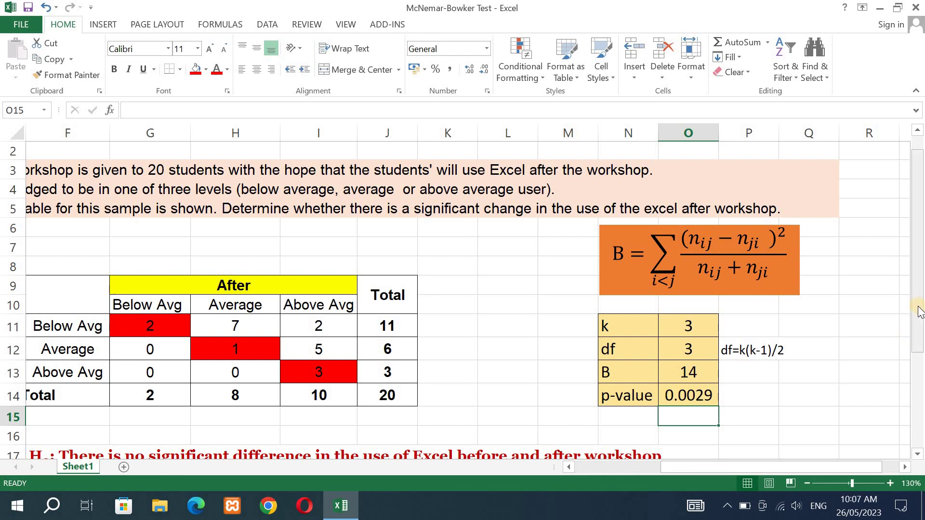
- Examine the H0 and H1 statements below the contingency table alongside the p-value
{"action": "left_click", "coordinate": [919, 322]}
{"action": "left_click_drag", "start_coordinate": [919, 322], "coordinate": [921, 365]}
{"action": "left_click", "coordinate": [728, 470]}
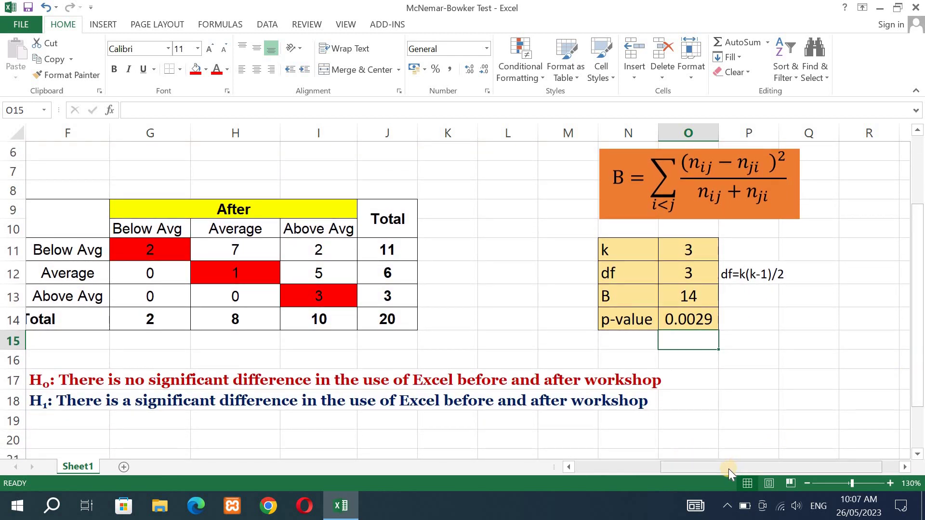
{"action": "left_click_drag", "start_coordinate": [728, 469], "coordinate": [678, 469]}
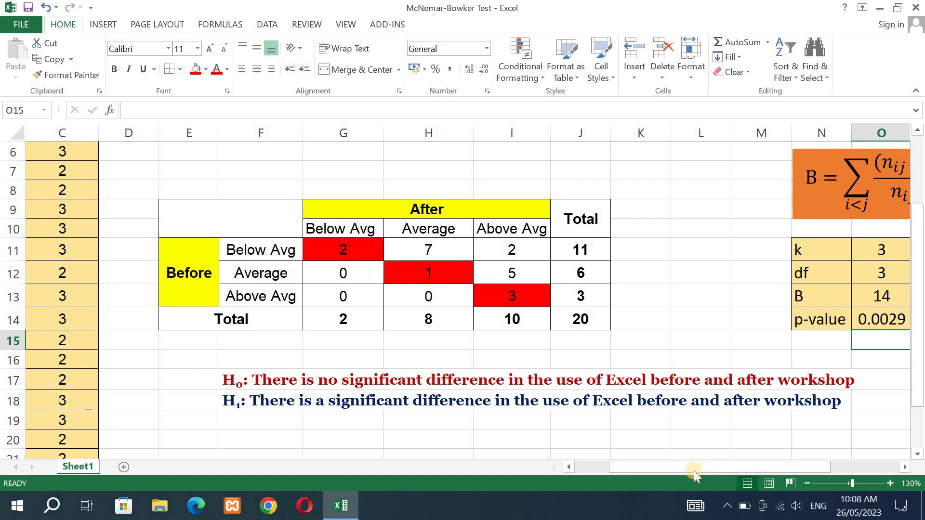
{"action": "left_click", "coordinate": [689, 465]}
{"action": "left_click_drag", "start_coordinate": [690, 465], "coordinate": [721, 467]}
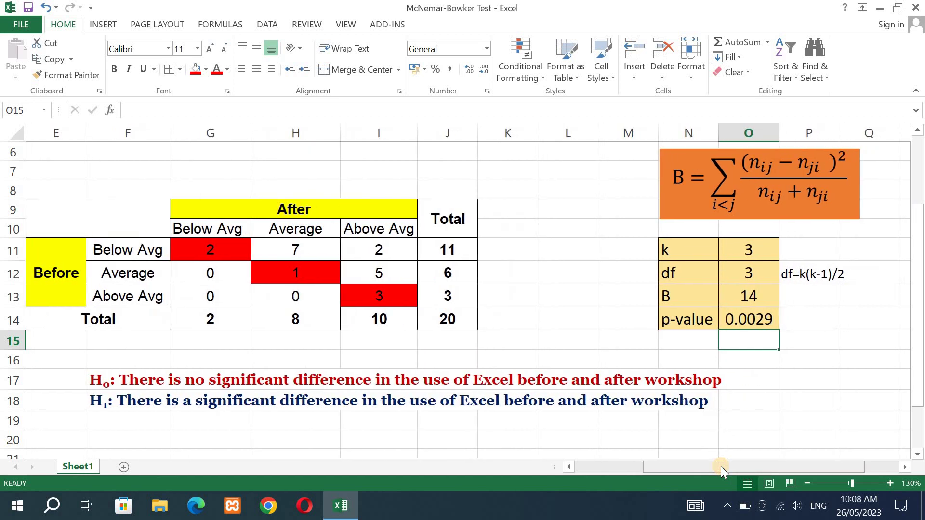